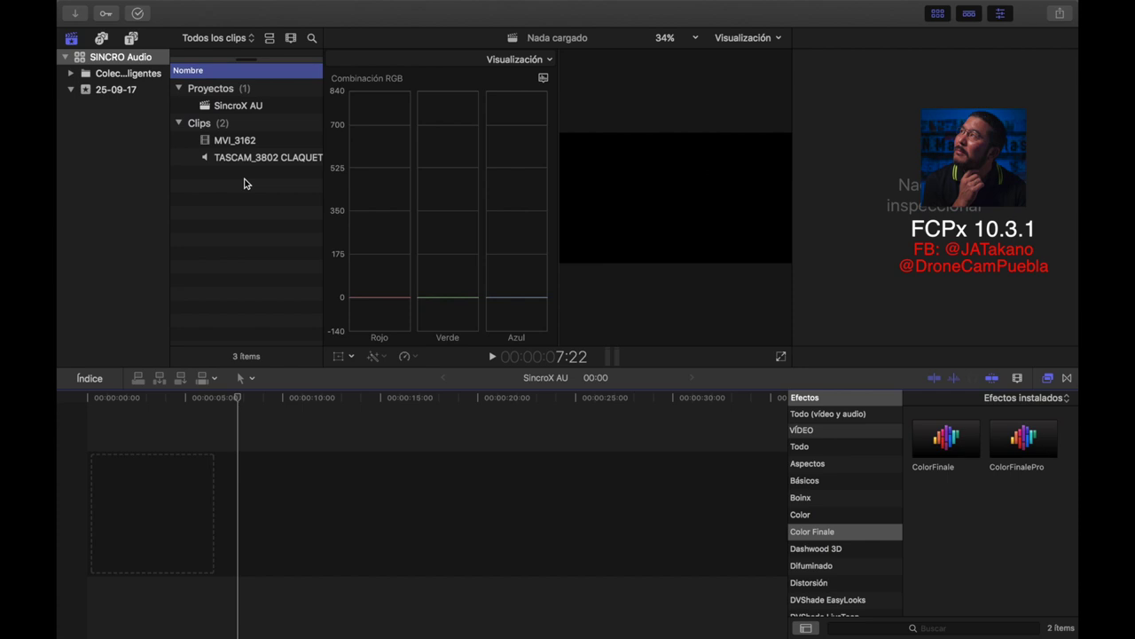
# Select both browser clips, then keep only MVI_3162 to preview its clapperboard footage
pyautogui.moveTo(245, 183); pyautogui.dragTo(229, 148)
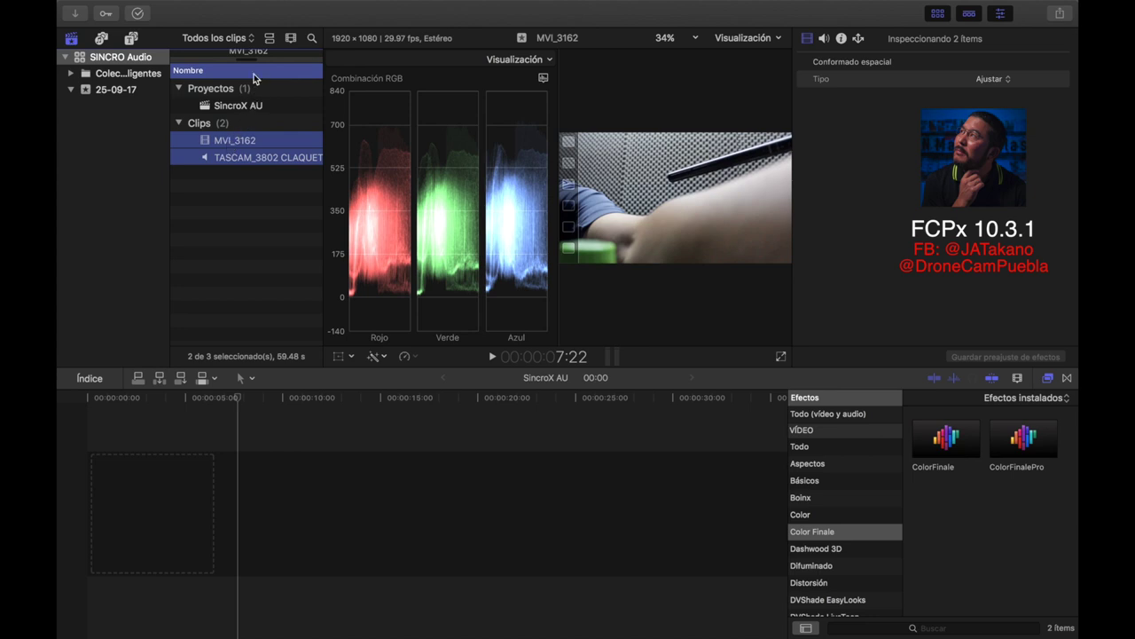
pyautogui.click(233, 145)
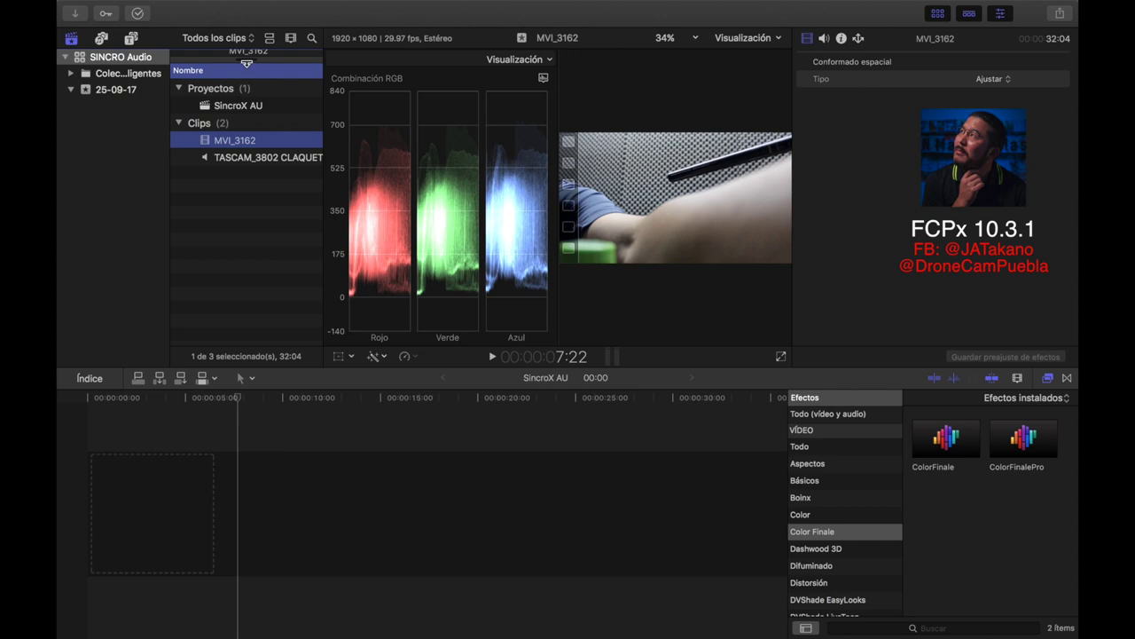
pyautogui.scroll(3, 247, 71)
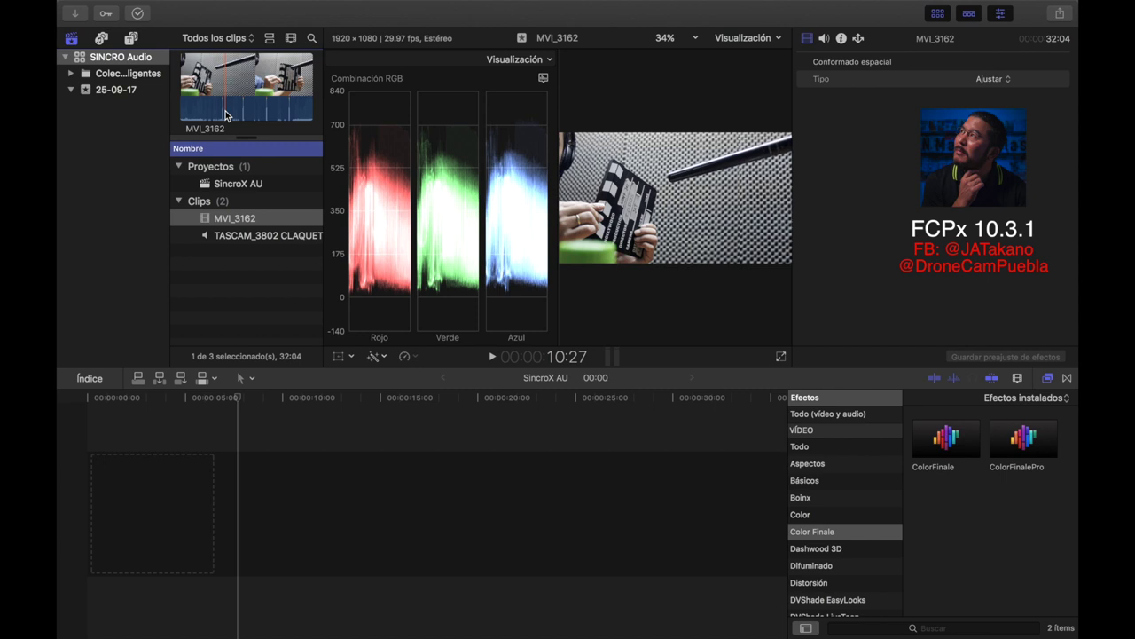
# Play the MVI_3162 camera clip through the clap, lowering the computer's playback volume
pyautogui.click(242, 236)
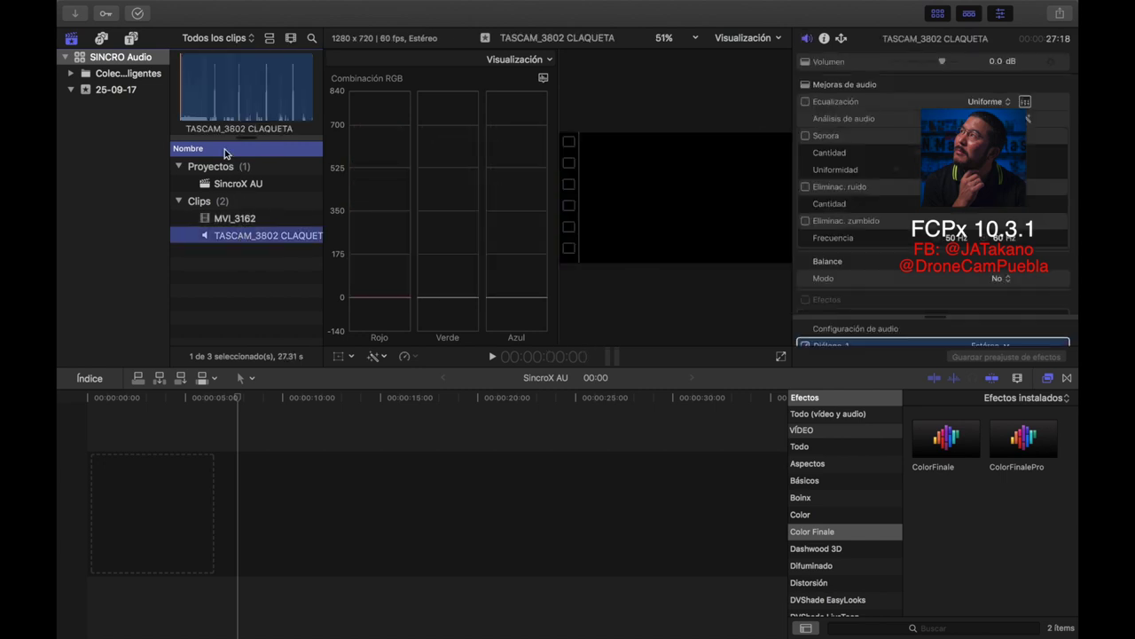
pyautogui.click(214, 121)
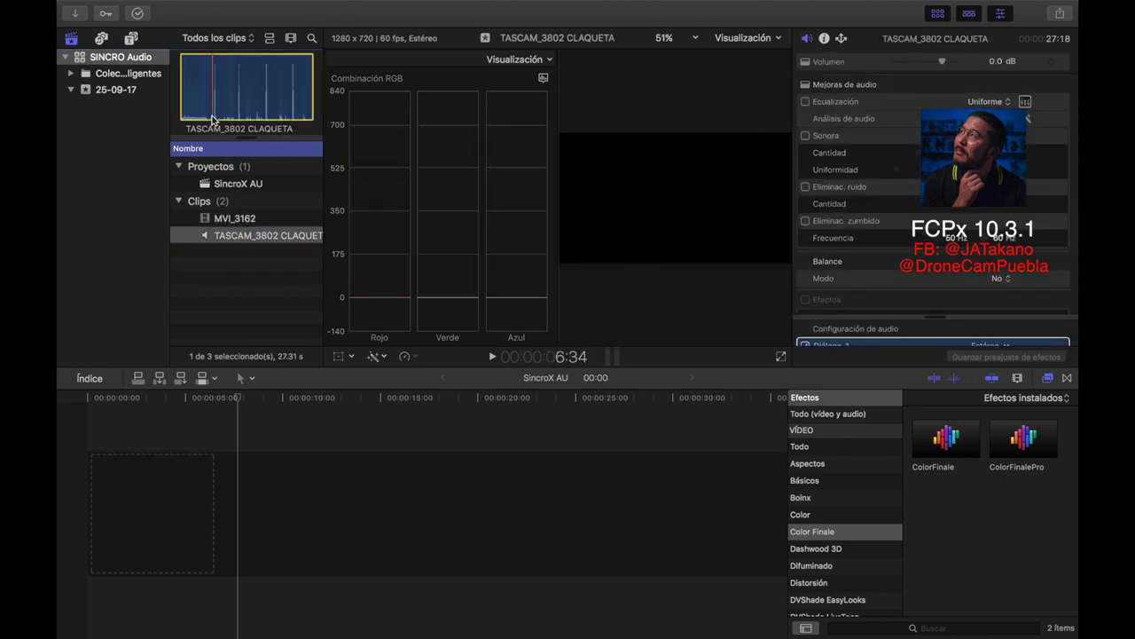
pyautogui.click(230, 220)
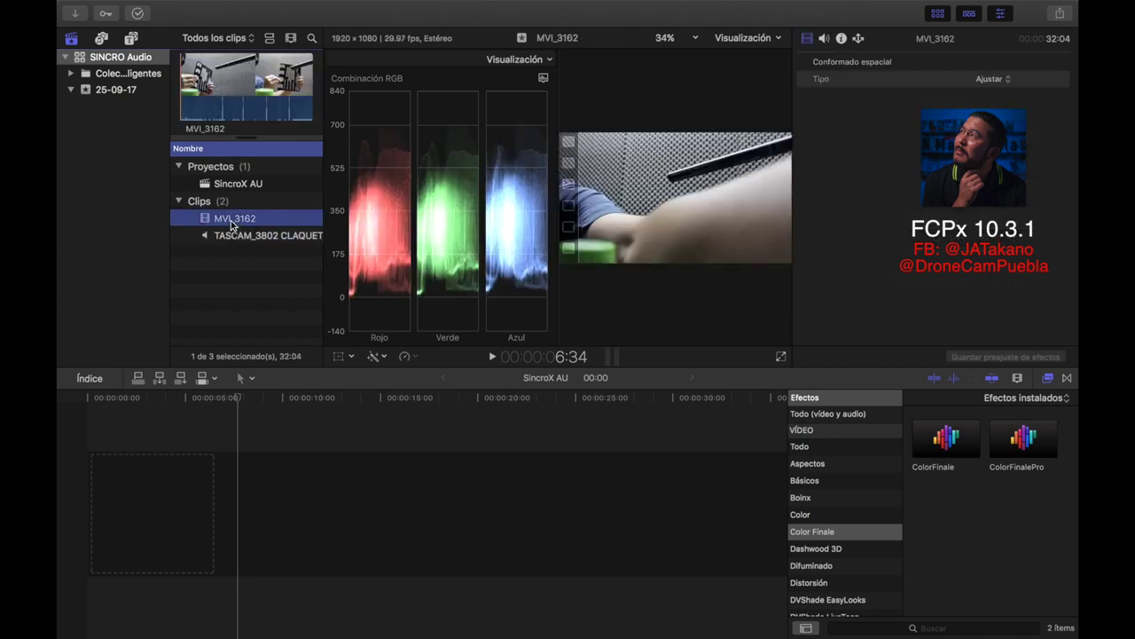
pyautogui.click(220, 115)
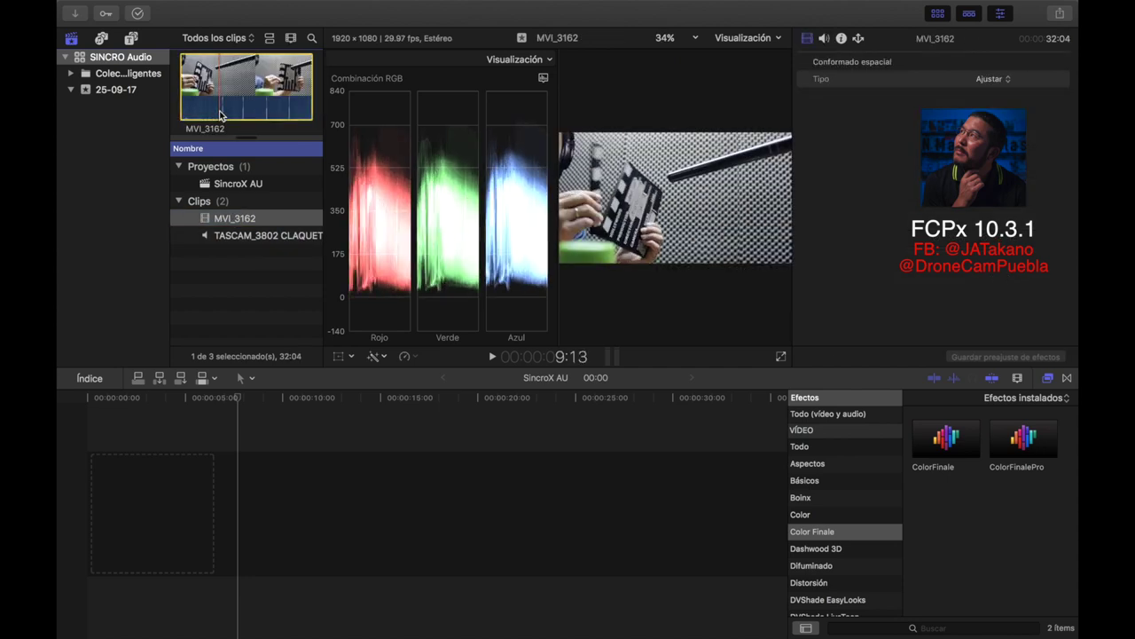
pyautogui.press('space')
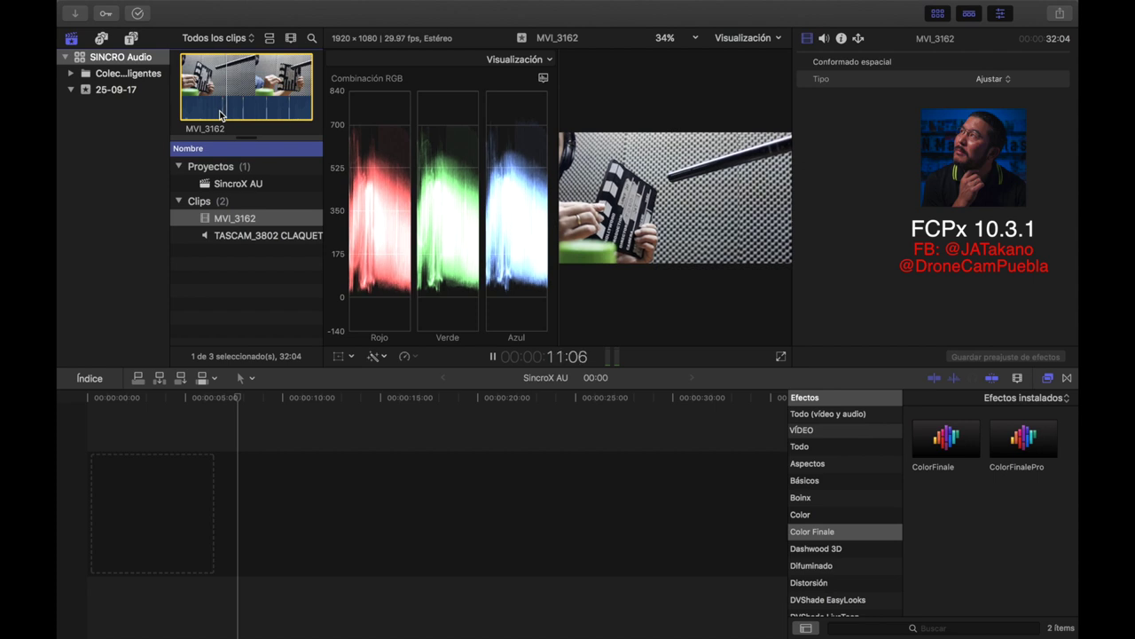
pyautogui.press('space')
pyautogui.press('XF86AudioLowerVolume')
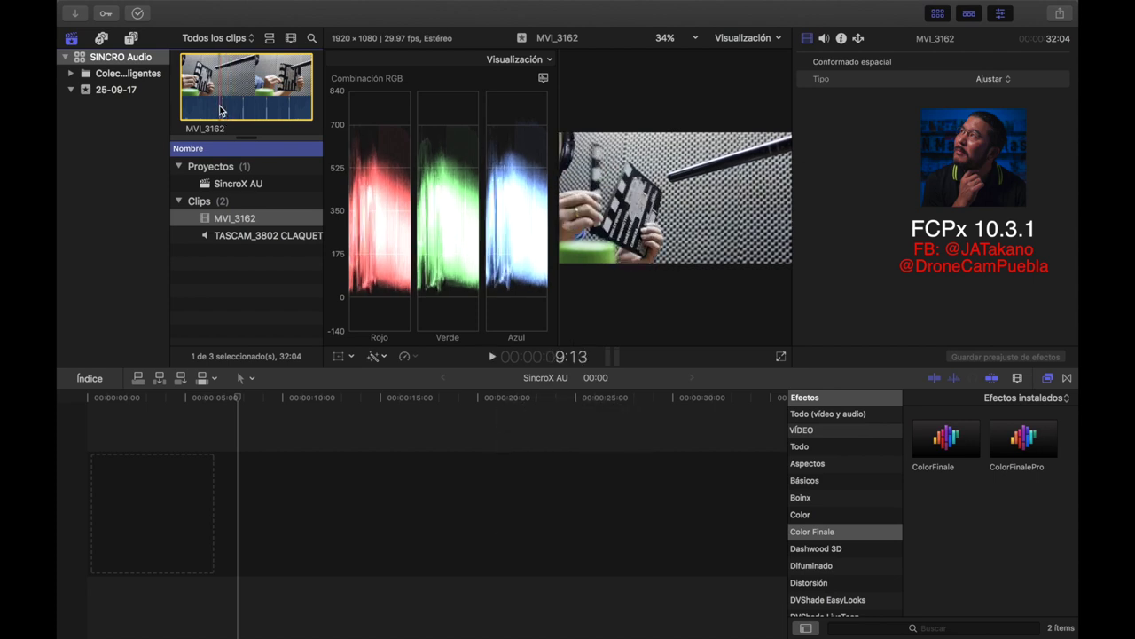
pyautogui.press('space')
pyautogui.press('space')
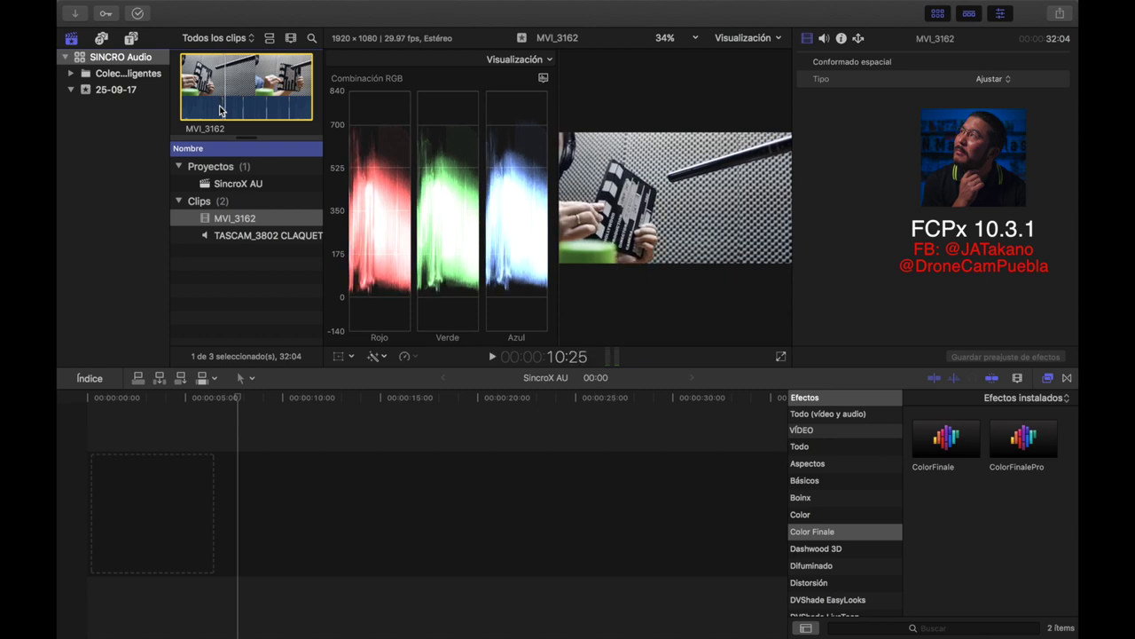
# Listen to the clap in the TASCAM_3802 CLAQUETA audio, then select both clips together
pyautogui.click(232, 234)
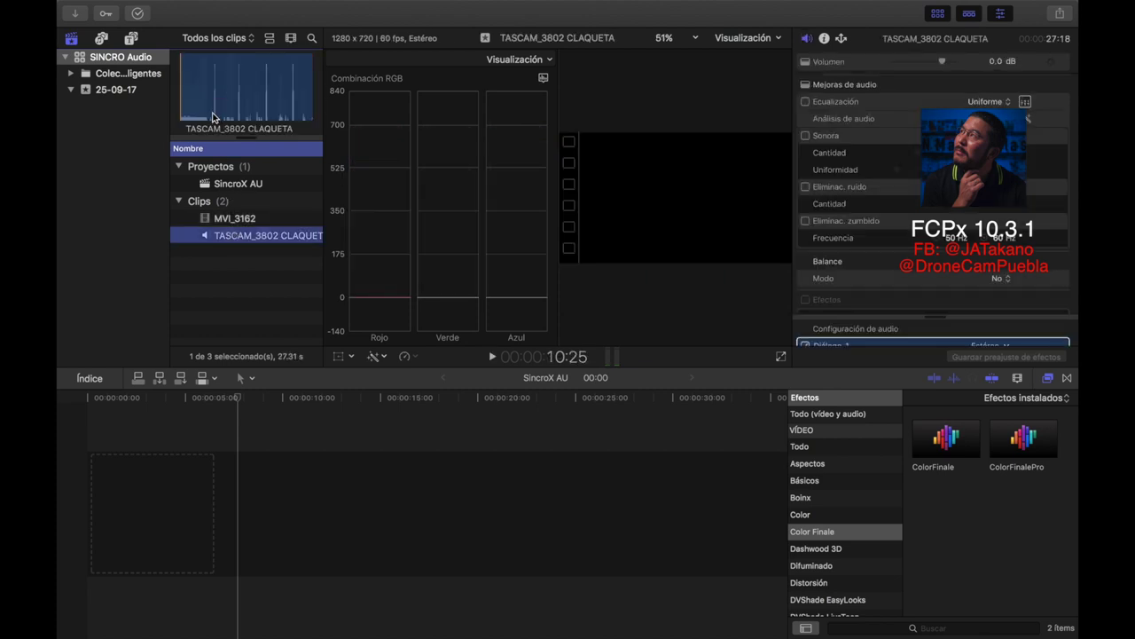
pyautogui.click(213, 116)
pyautogui.press('space')
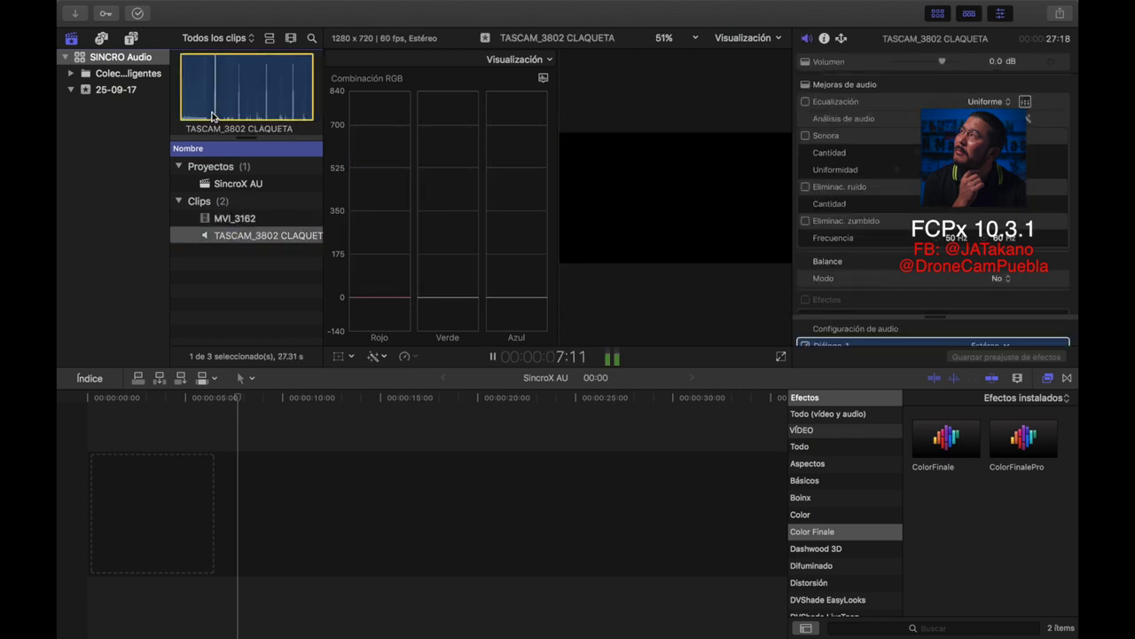
pyautogui.press('space')
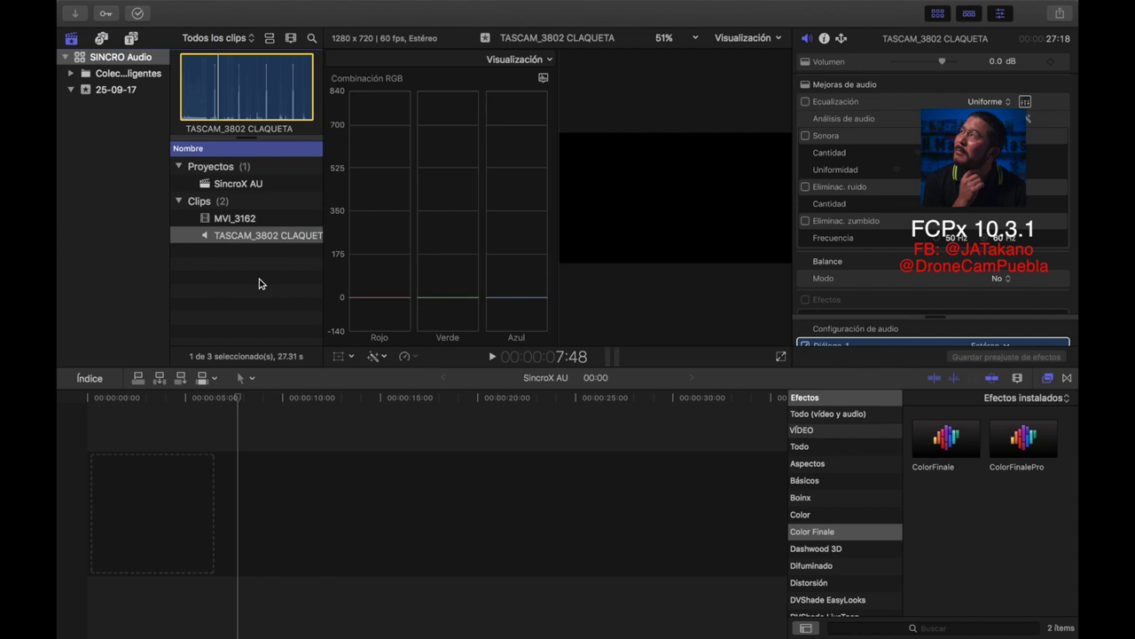
pyautogui.moveTo(248, 256); pyautogui.dragTo(230, 219)
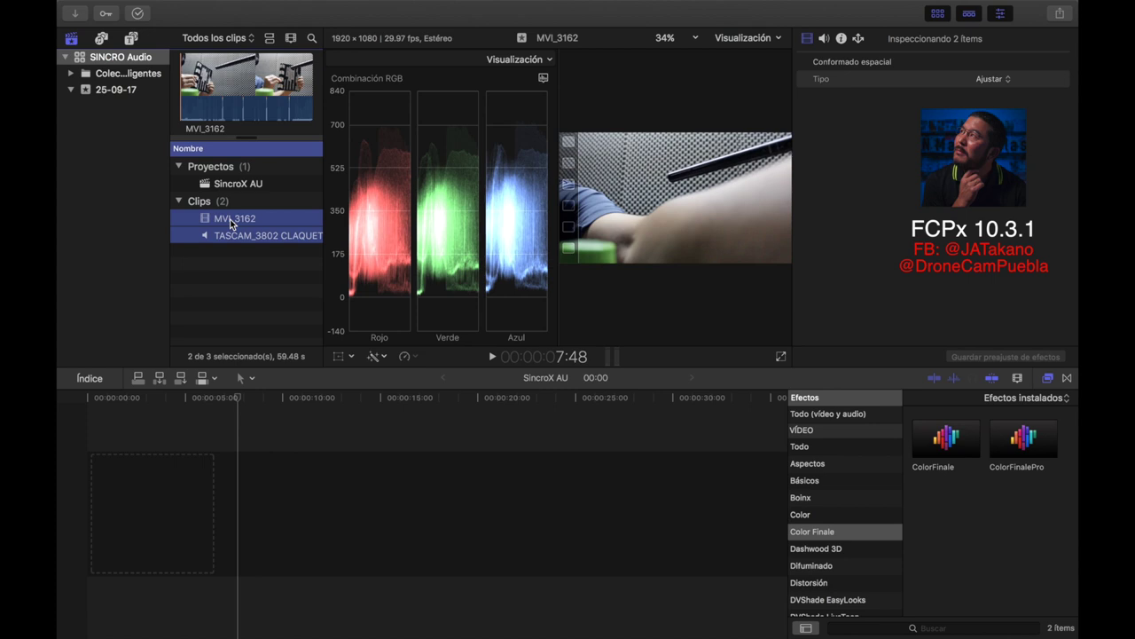
# Synchronize both clips using their audio into 'MVI_3162 - Clip sincronizado', keeping the suggested name
pyautogui.rightClick(230, 219)
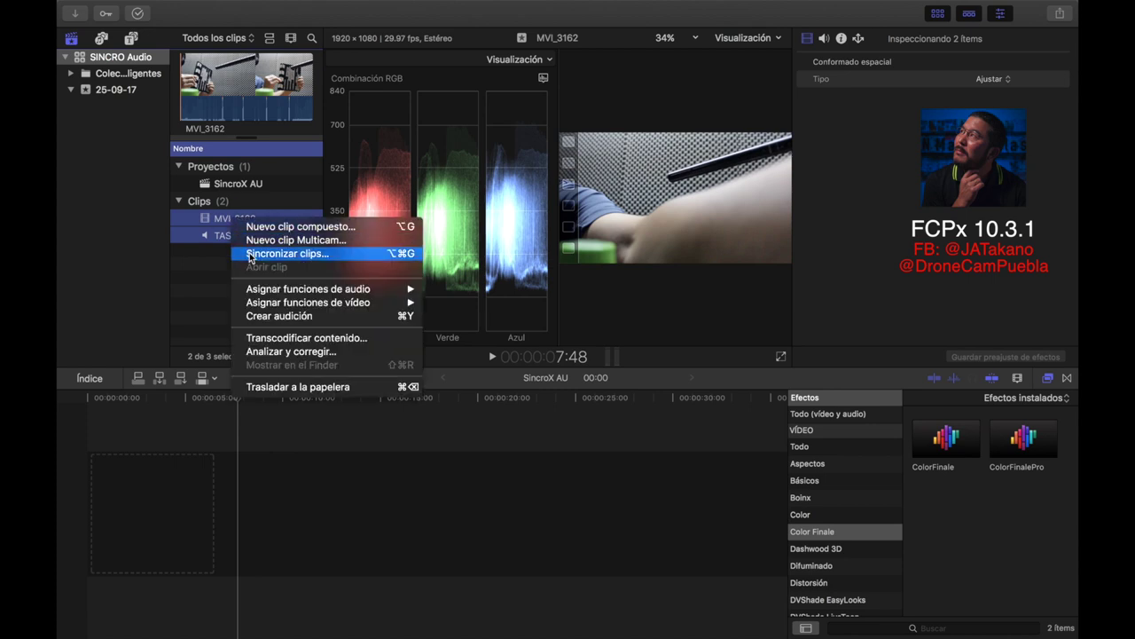
pyautogui.click(250, 257)
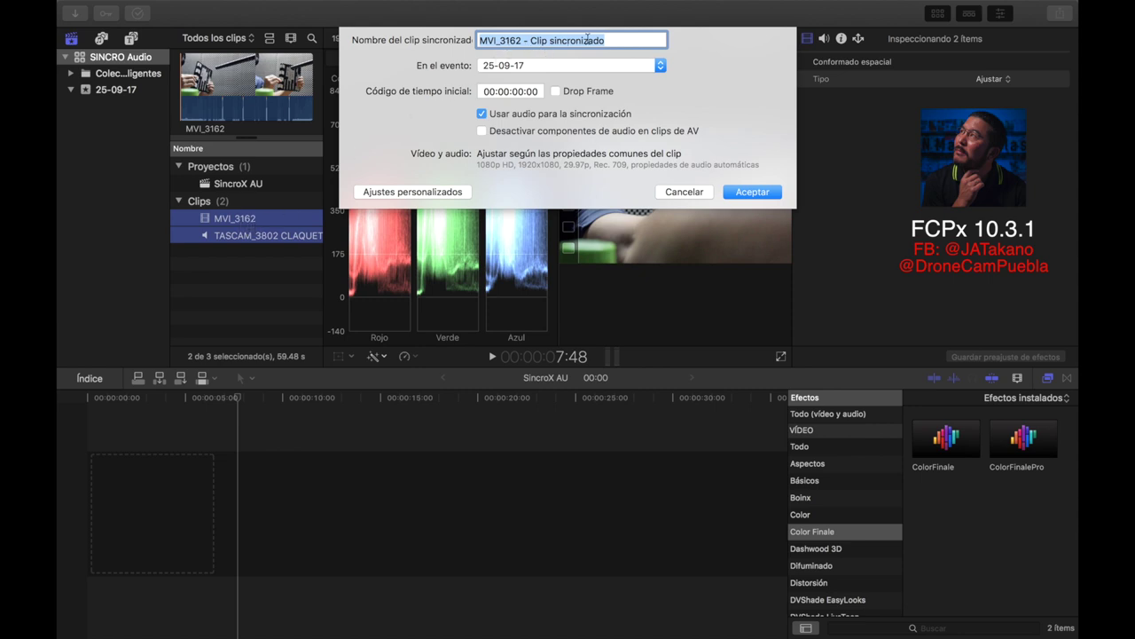
pyautogui.click(617, 41)
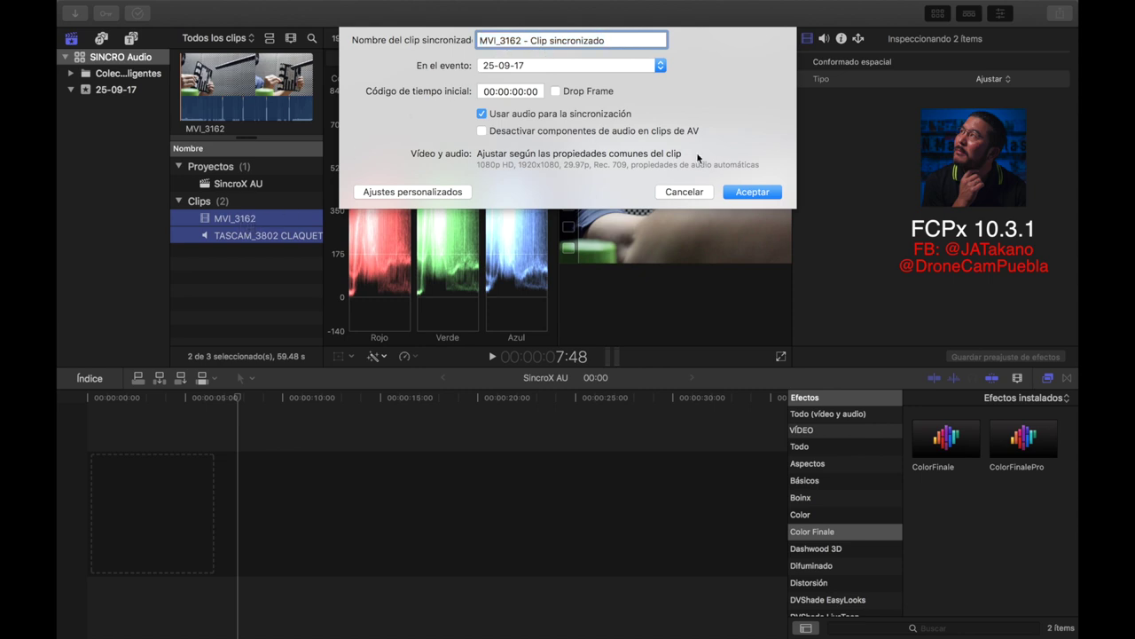
pyautogui.click(745, 192)
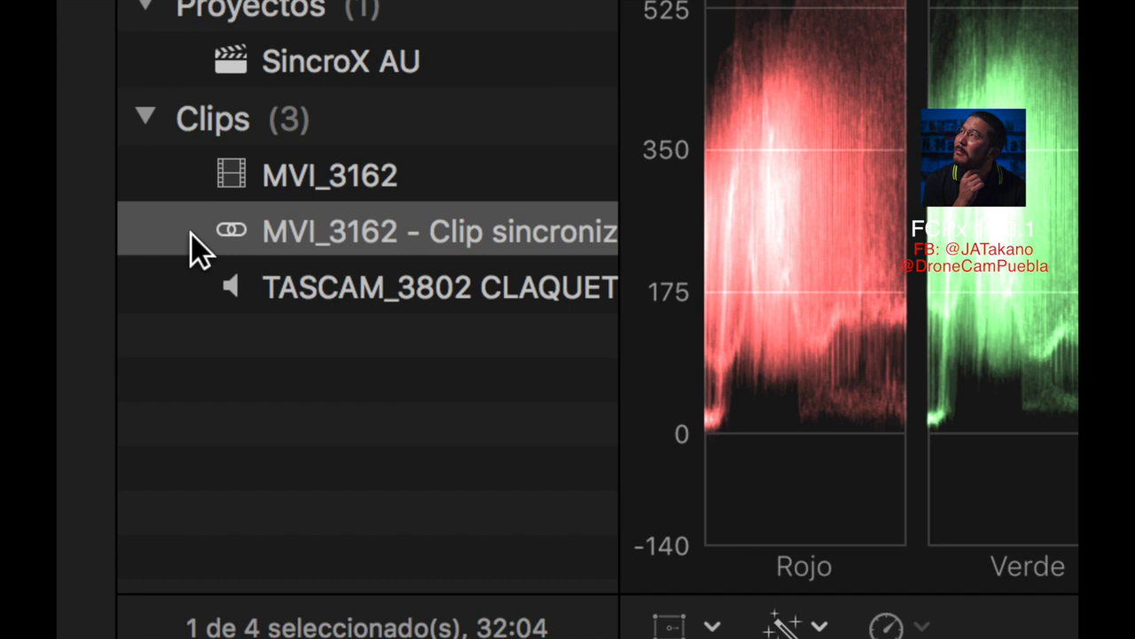
# Append 'MVI_3162 - Clip sincronizado' to the SincroX AU timeline and play it across the clap
pyautogui.click(208, 237)
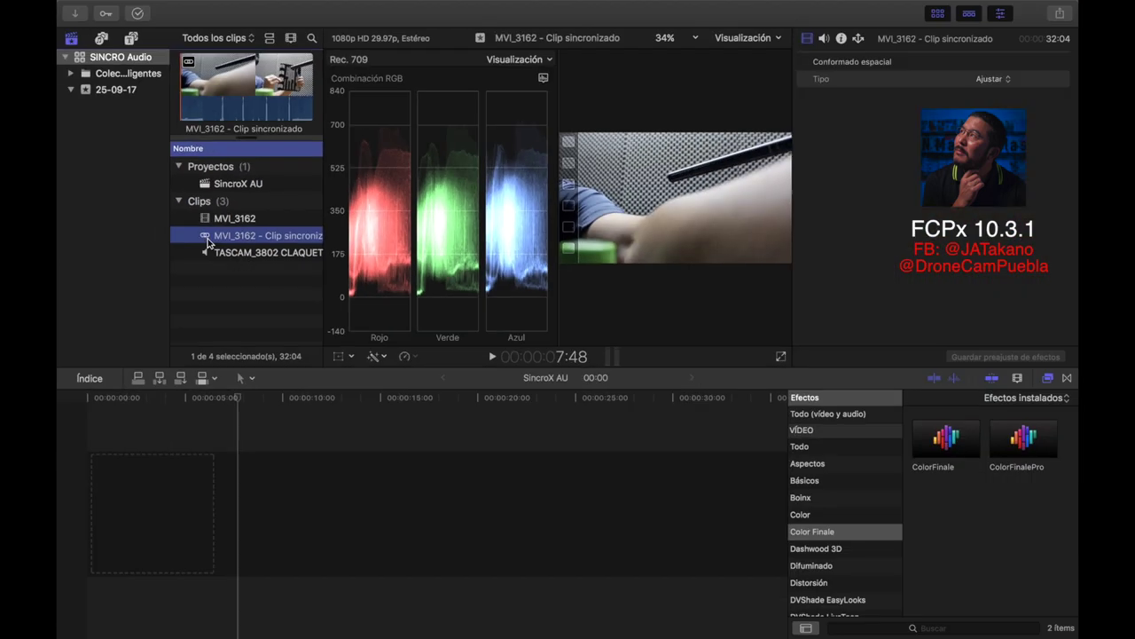
pyautogui.press('e')
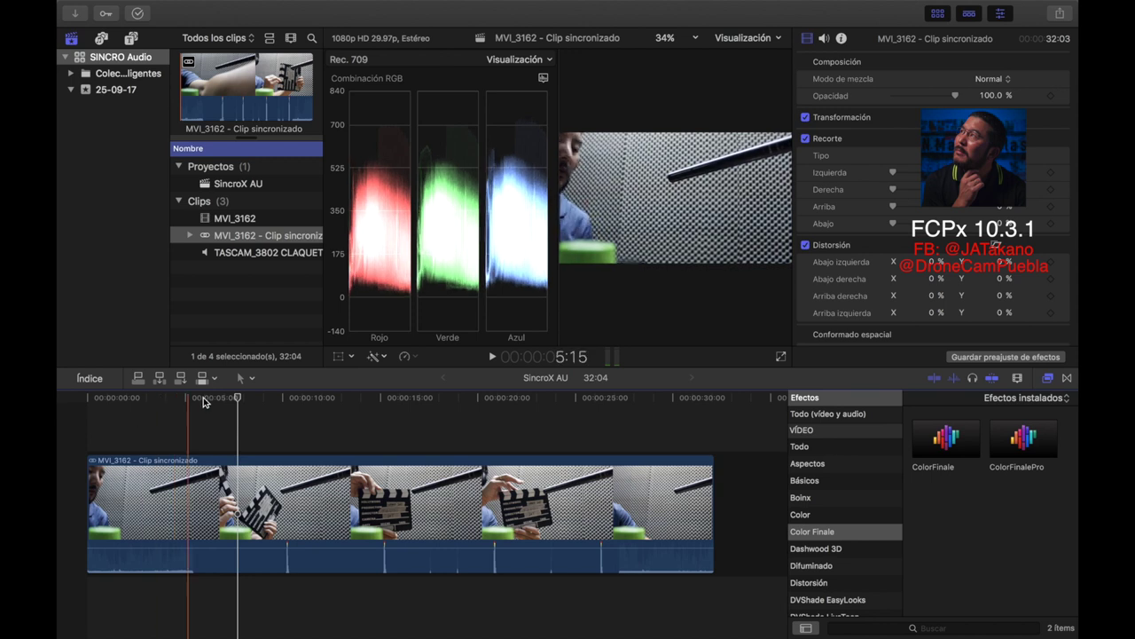
pyautogui.click(284, 401)
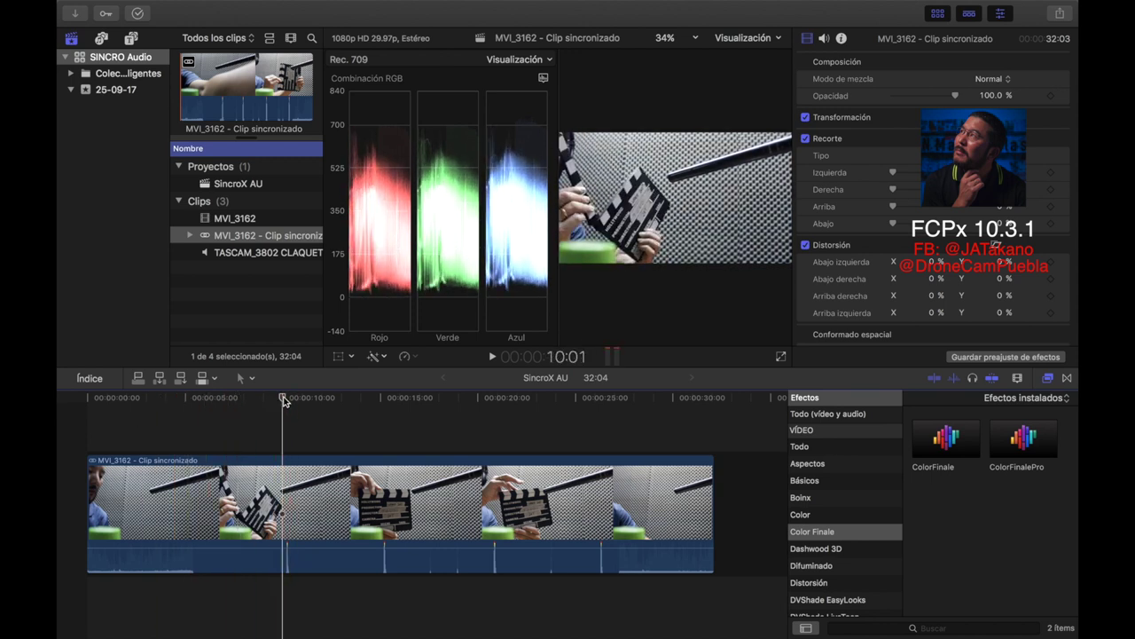
pyautogui.press('space')
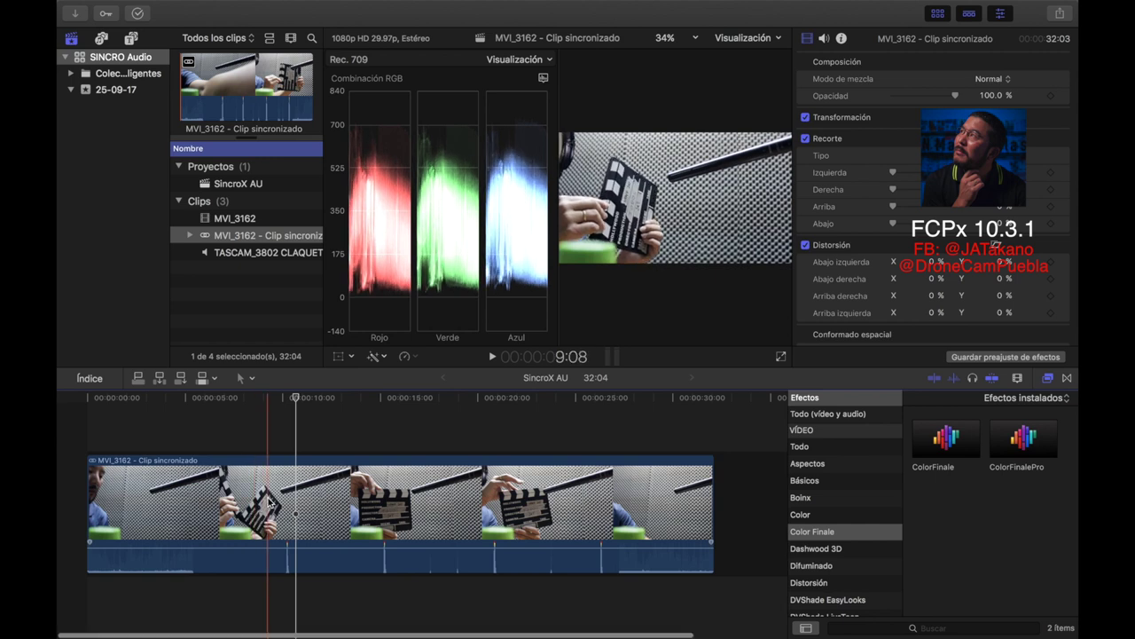
# Open the synced timeline clip to show the MVI_3162 video above the TASCAM_3802 CLAQUETA audio
pyautogui.rightClick(270, 502)
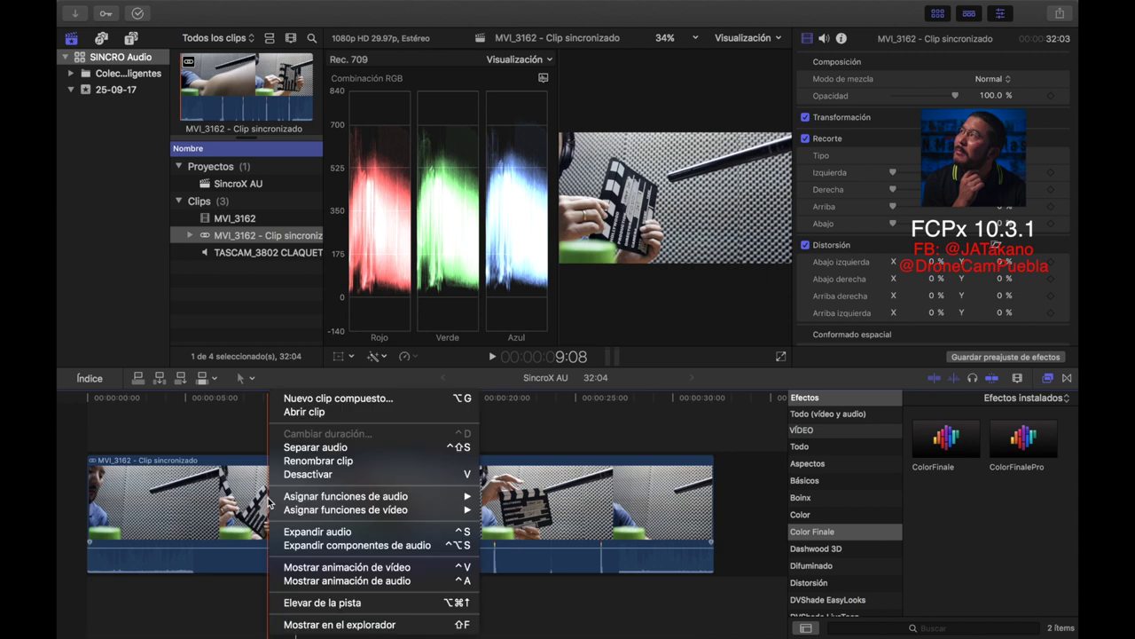
pyautogui.click(310, 412)
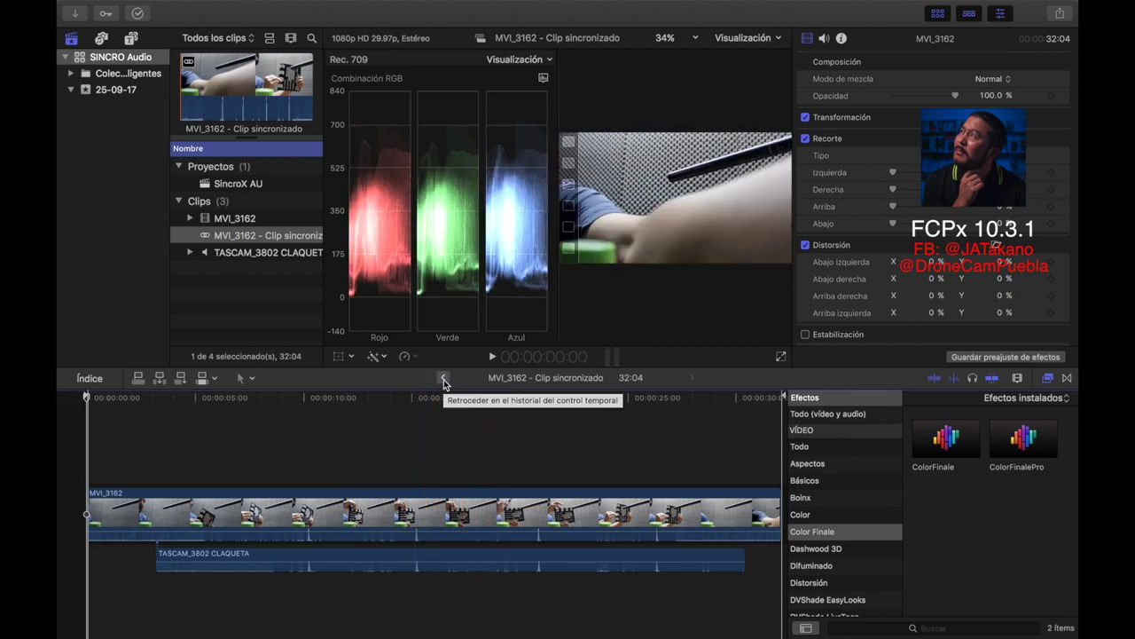
pyautogui.click(444, 381)
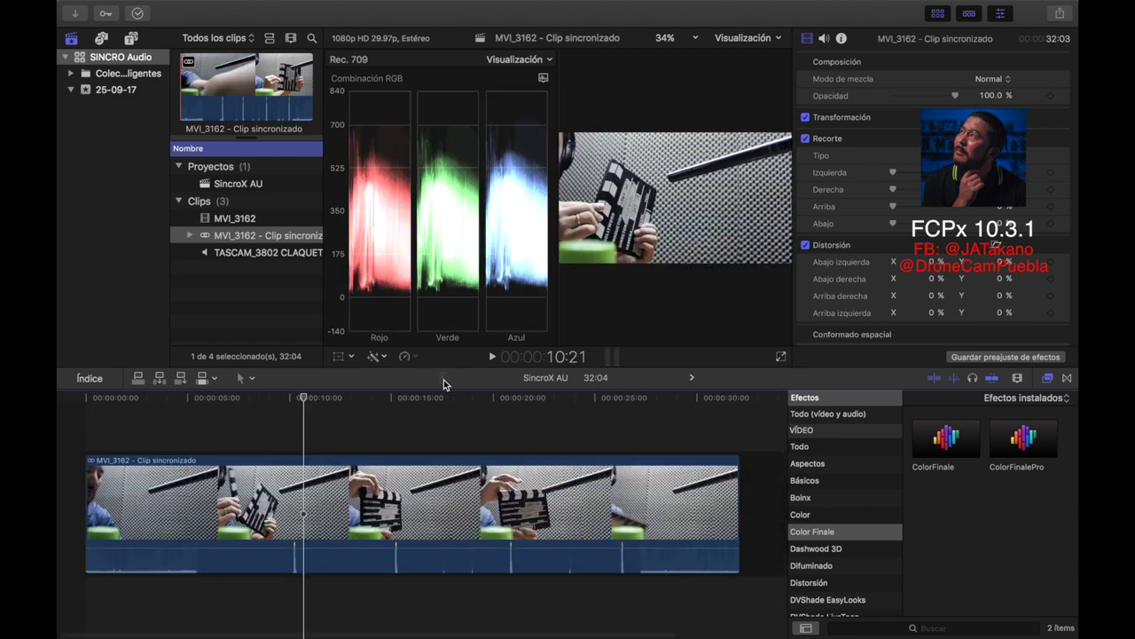
pyautogui.click(689, 377)
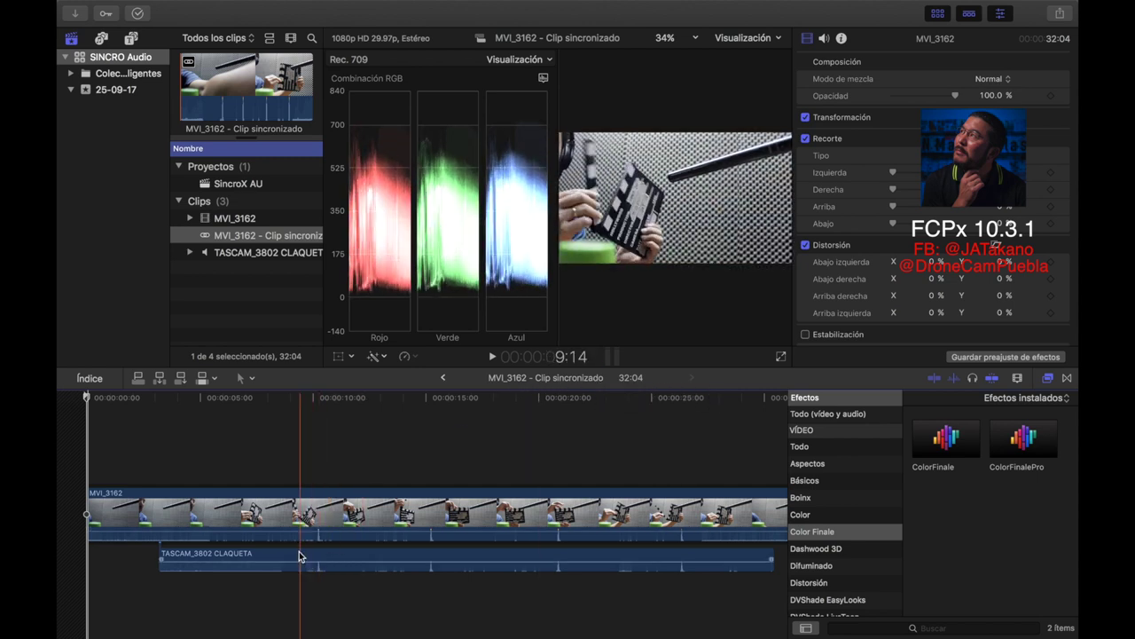
# Zoom the timeline deep into the clap spike near 10:08 with the Zoom tool
pyautogui.press('z')
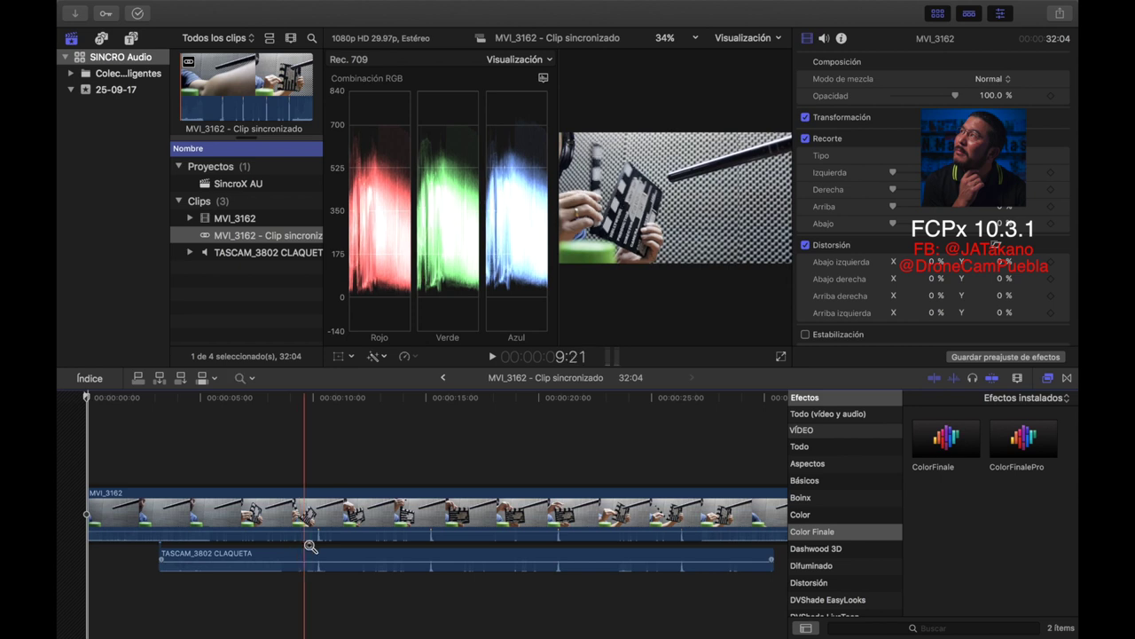
pyautogui.click(314, 545)
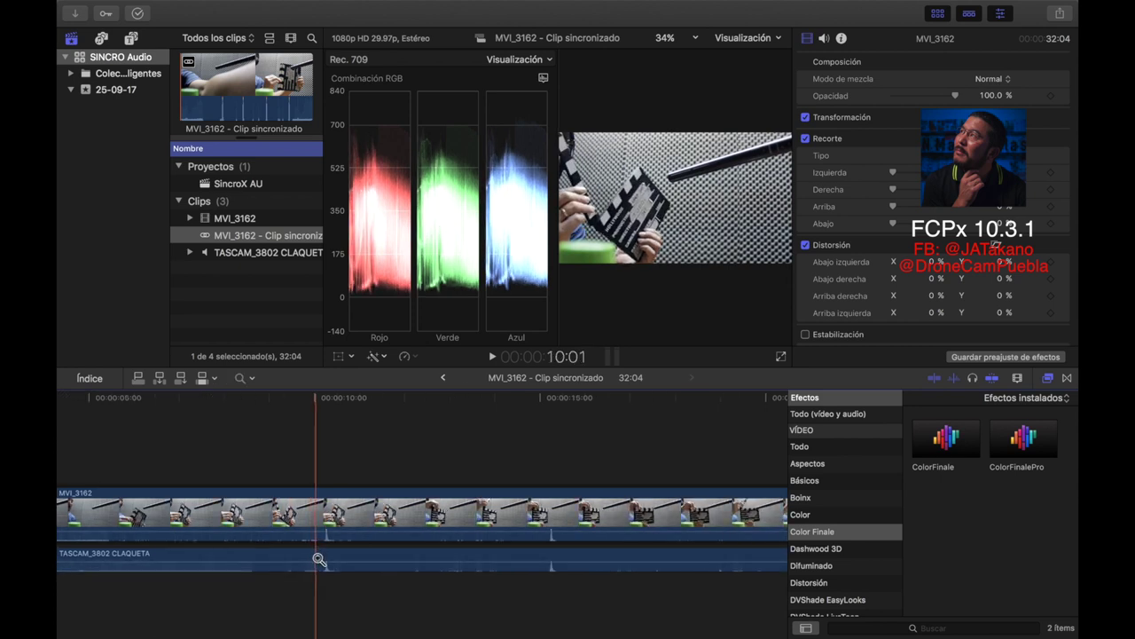
pyautogui.click(317, 554)
pyautogui.click(327, 564)
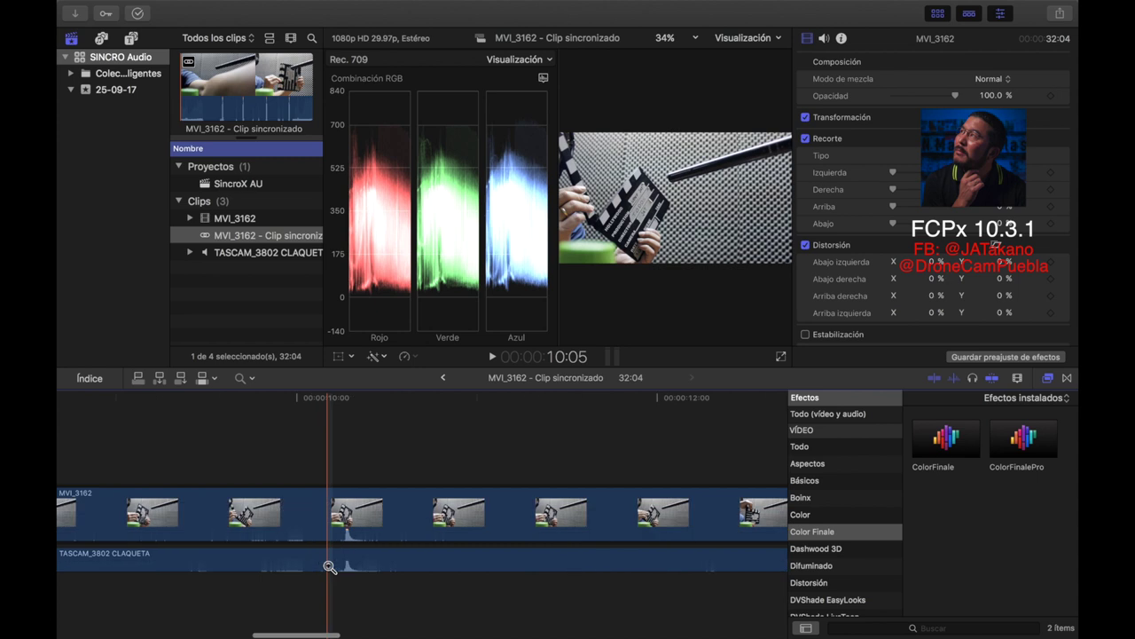
pyautogui.click(329, 566)
pyautogui.click(405, 565)
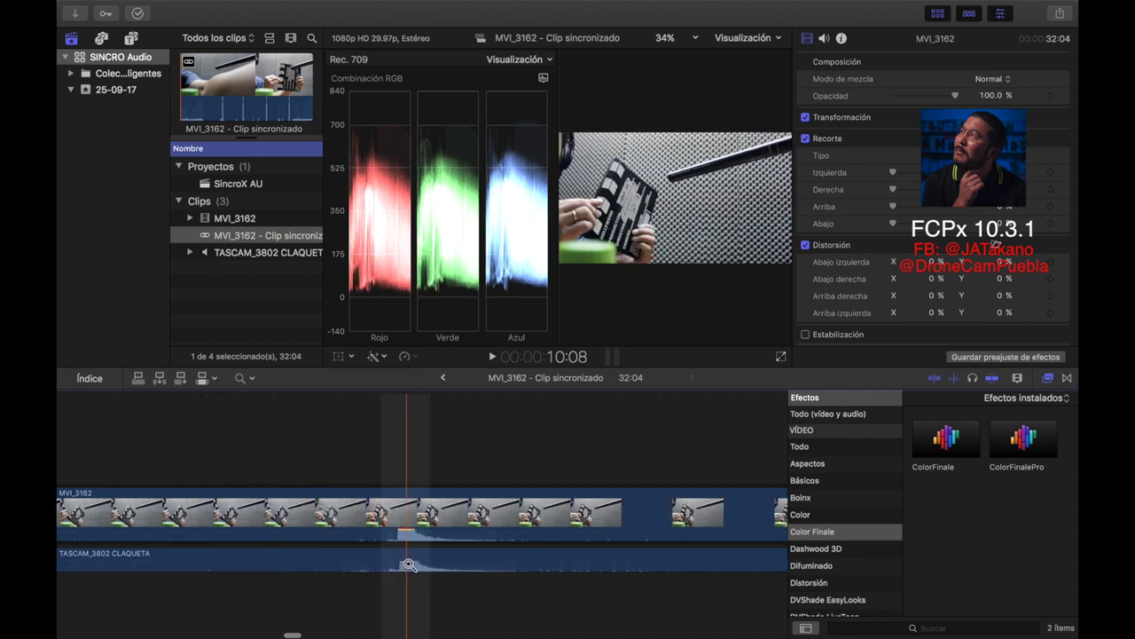
pyautogui.click(405, 520)
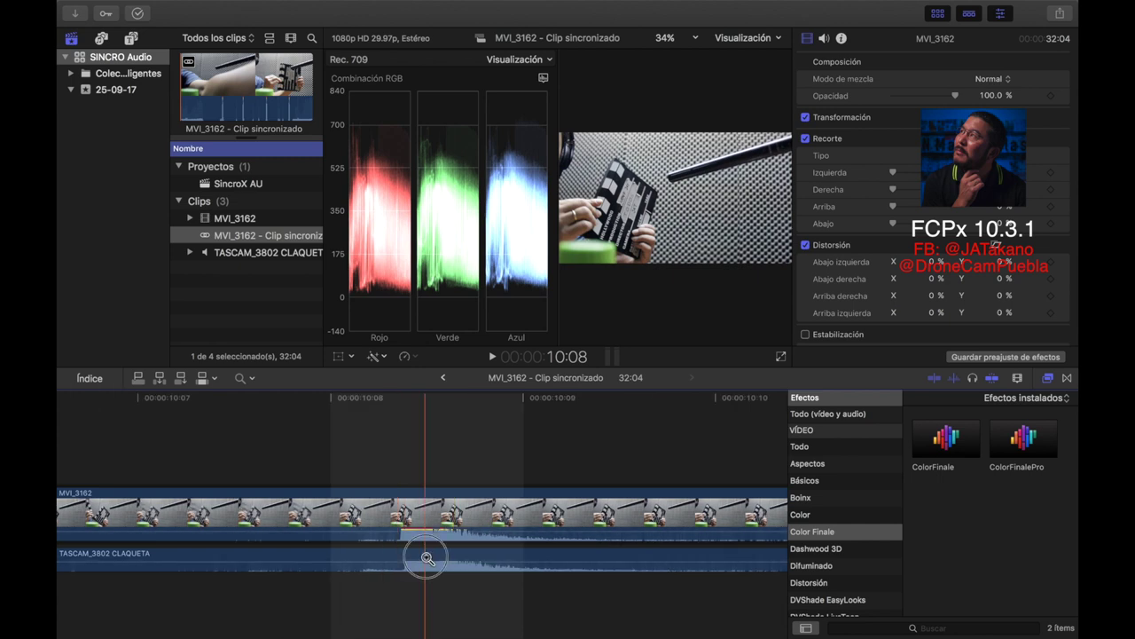
pyautogui.click(427, 554)
pyautogui.click(427, 557)
pyautogui.click(330, 564)
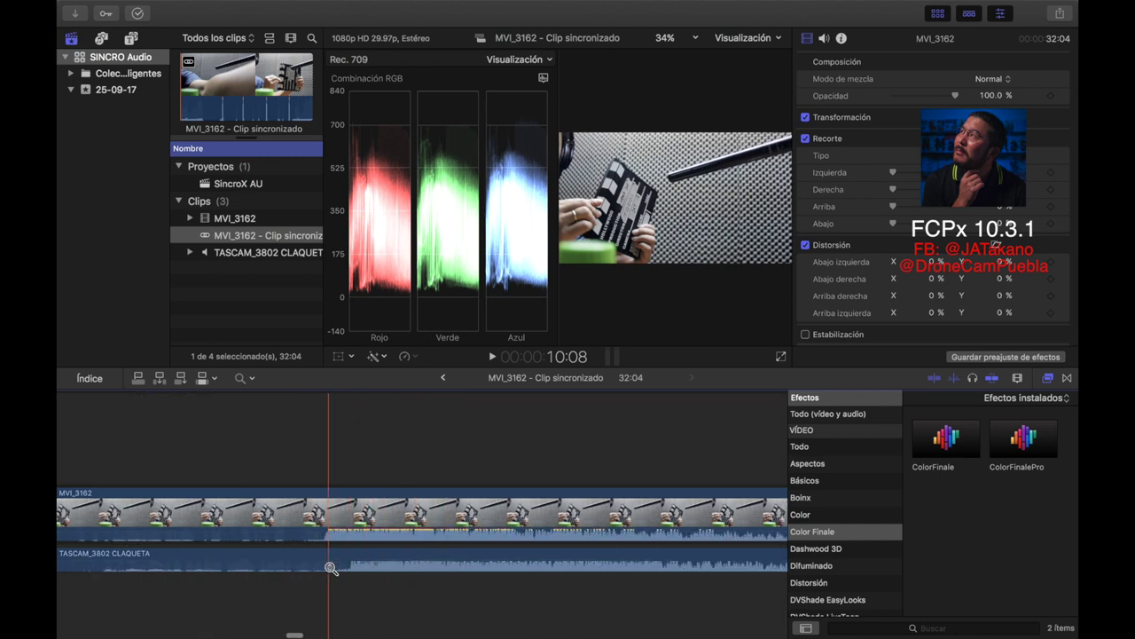
# Park the playhead exactly on the clap spike
pyautogui.click(336, 398)
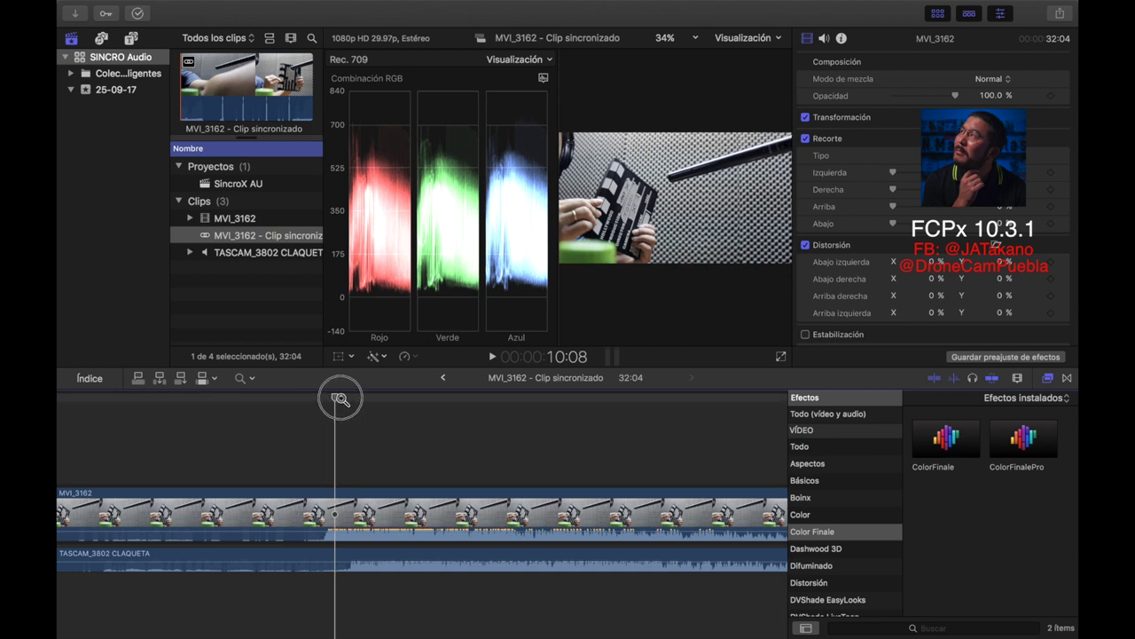
pyautogui.click(348, 398)
pyautogui.moveTo(348, 398); pyautogui.dragTo(329, 398)
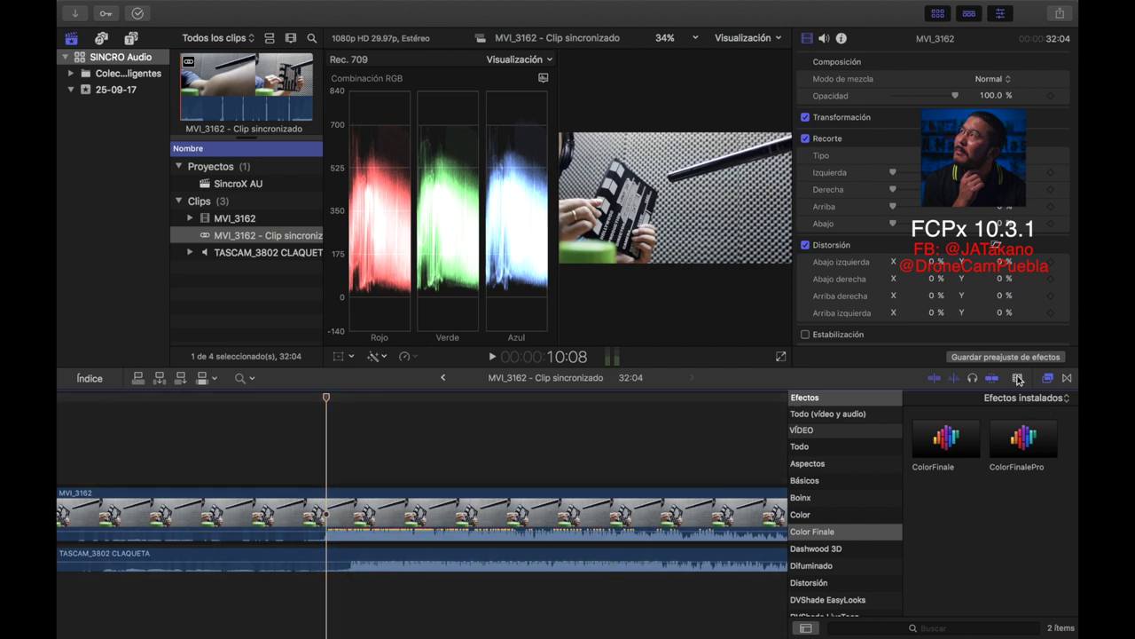
# Switch Clip Appearance to large waveforms and increase clip height so the clap peaks stand out
pyautogui.click(1020, 379)
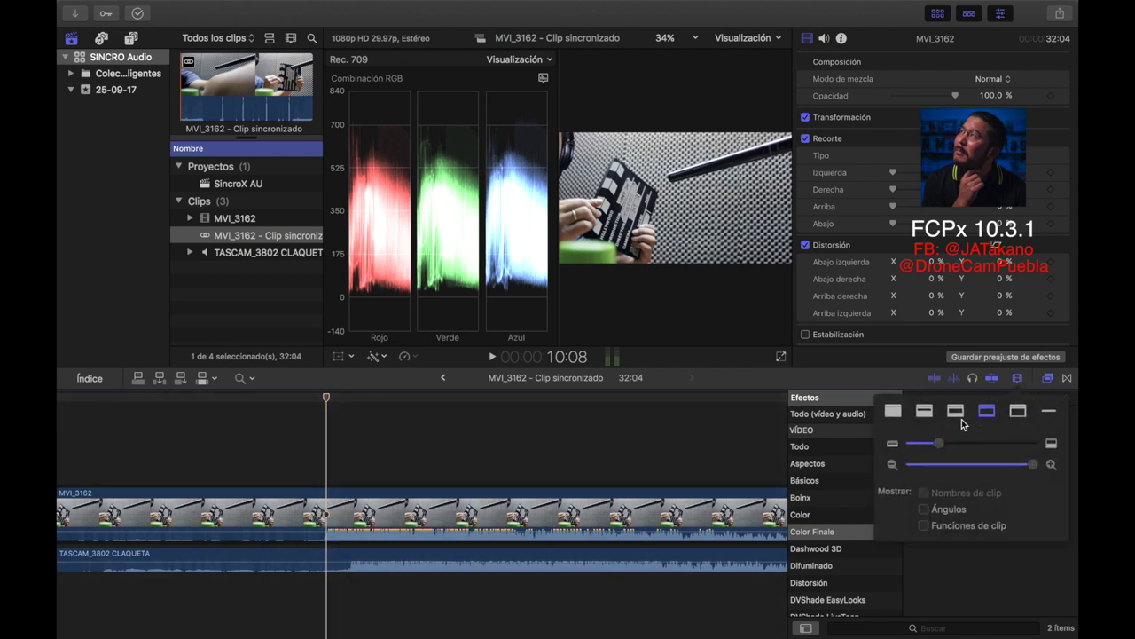
pyautogui.click(955, 412)
pyautogui.moveTo(939, 444); pyautogui.dragTo(991, 441)
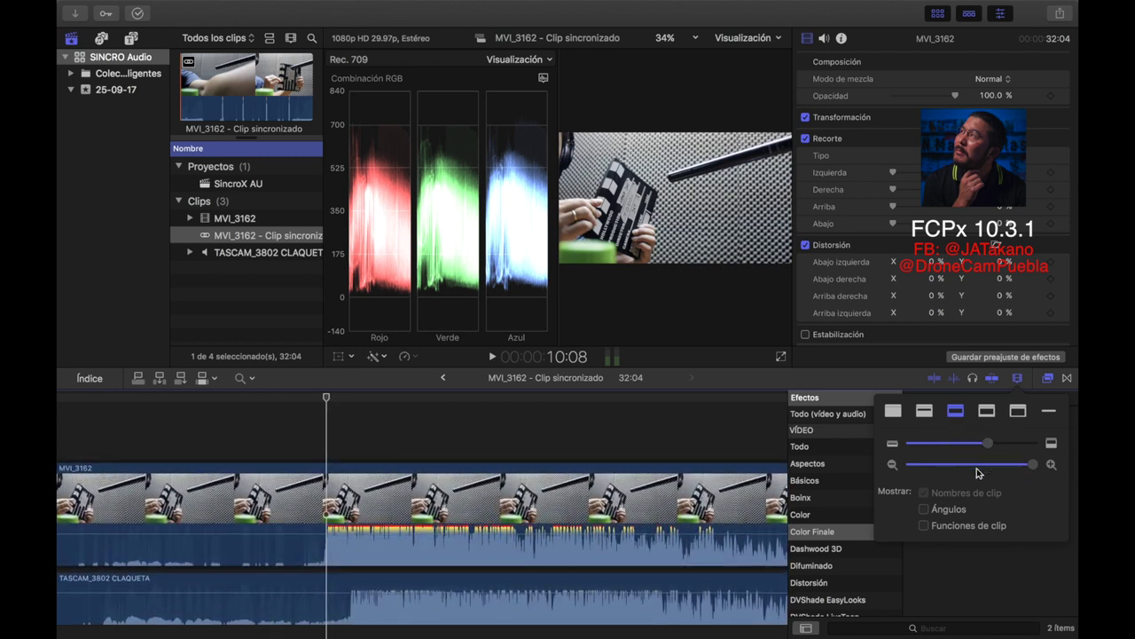
pyautogui.moveTo(1034, 466); pyautogui.dragTo(1060, 462)
pyautogui.click(339, 612)
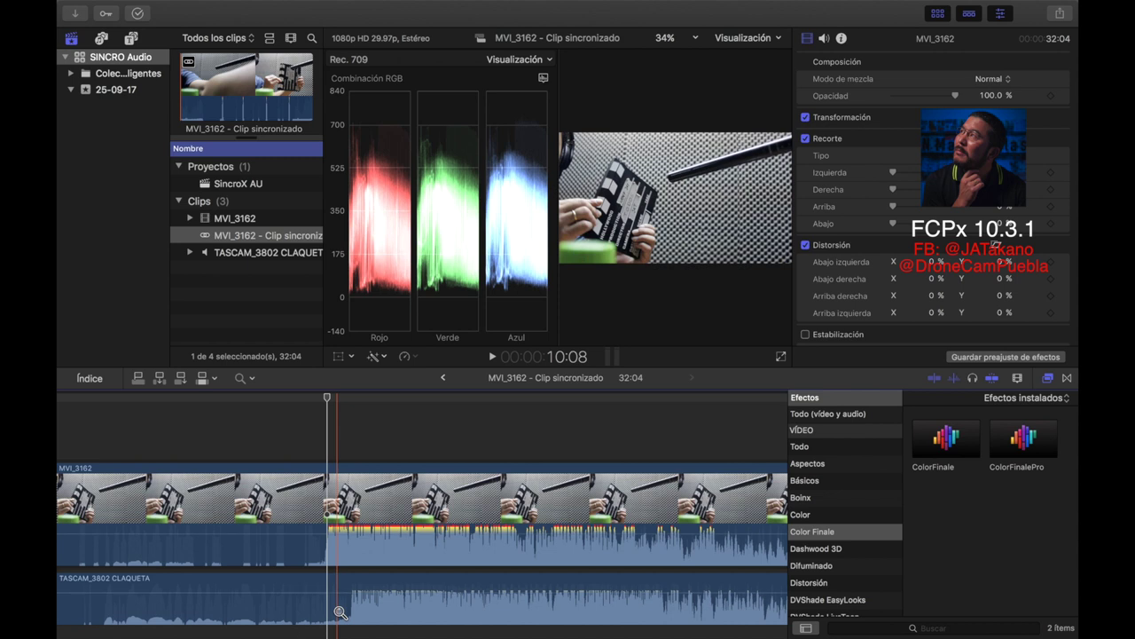
# Select the TASCAM_3802 CLAQUETA audio clip and check both clips' volume levels read 0.0 dB
pyautogui.scroll(-3, 339, 612)
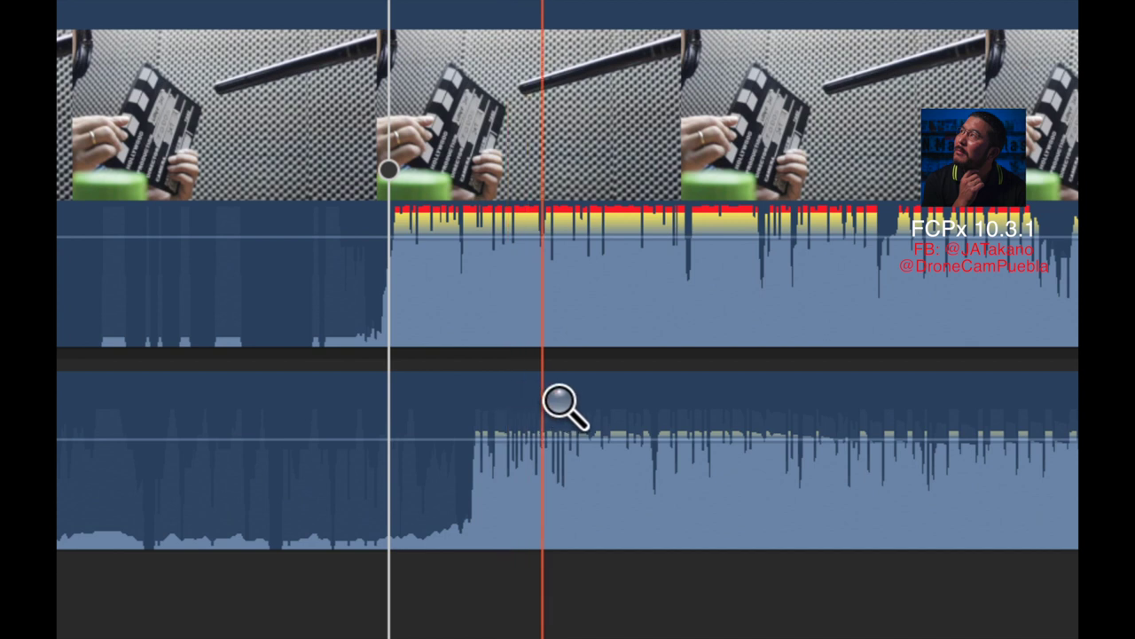
pyautogui.press('a')
pyautogui.click(496, 393)
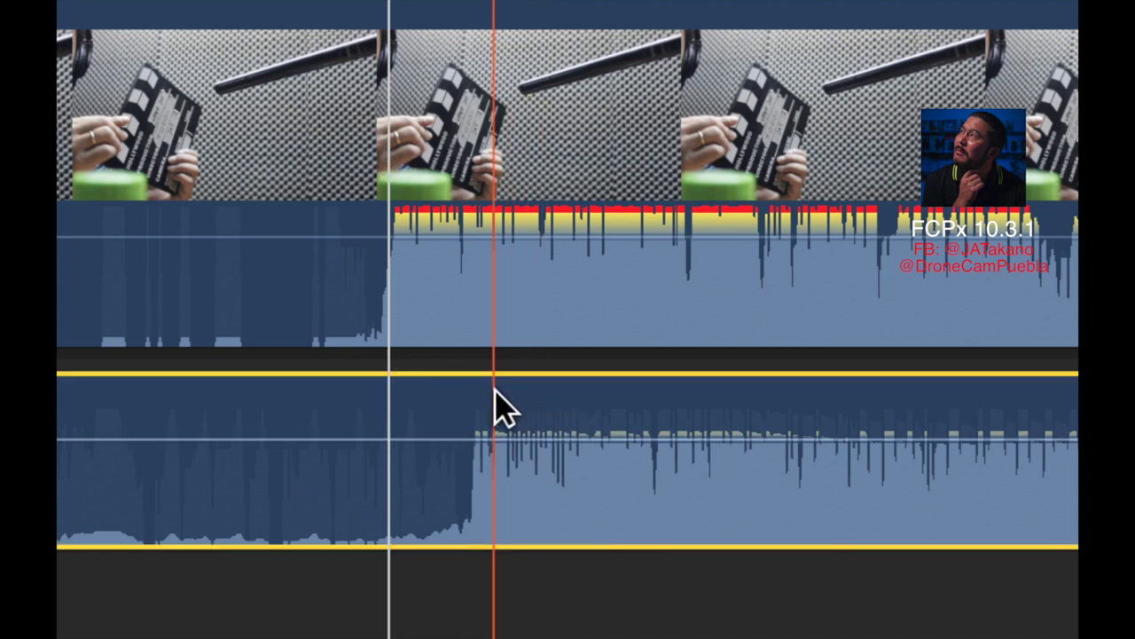
pyautogui.moveTo(379, 239)
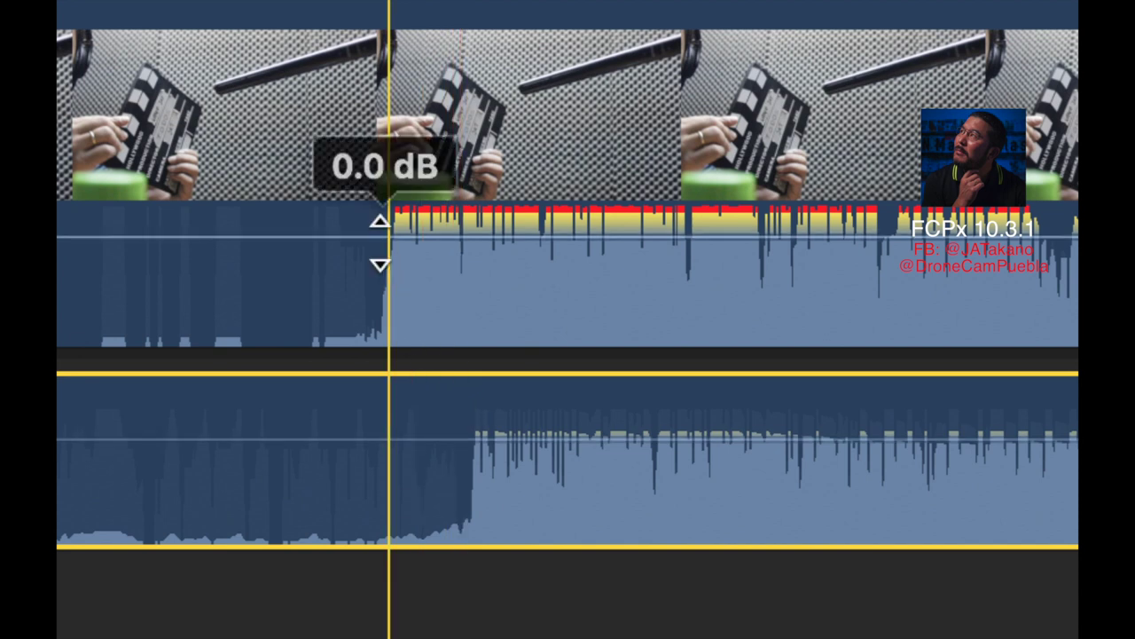
pyautogui.scroll(3, 377, 14)
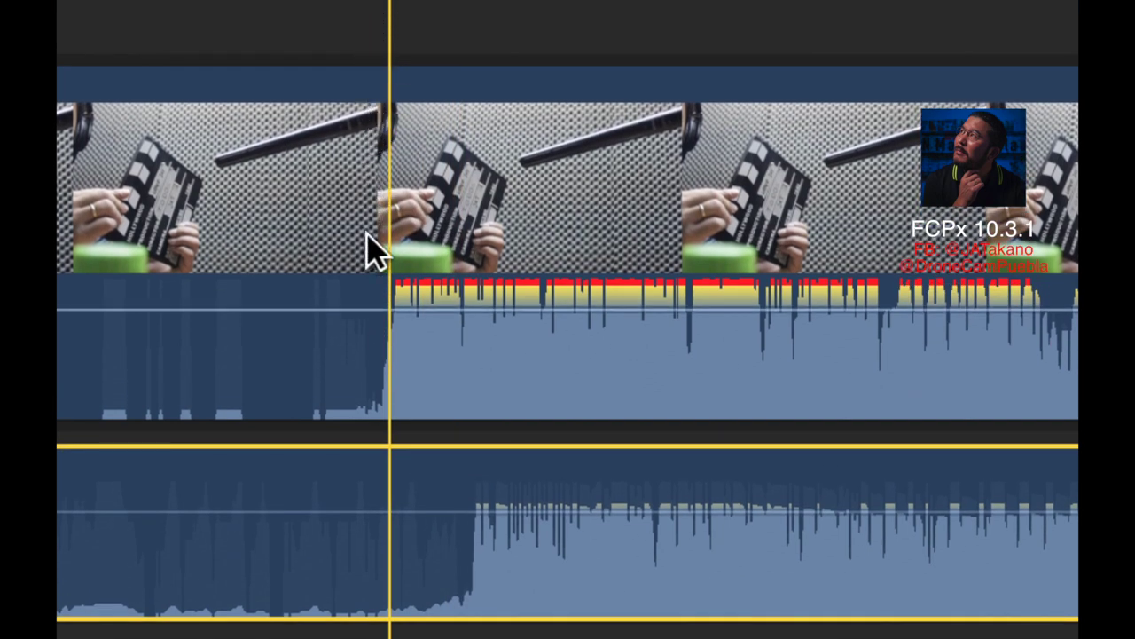
pyautogui.moveTo(427, 510)
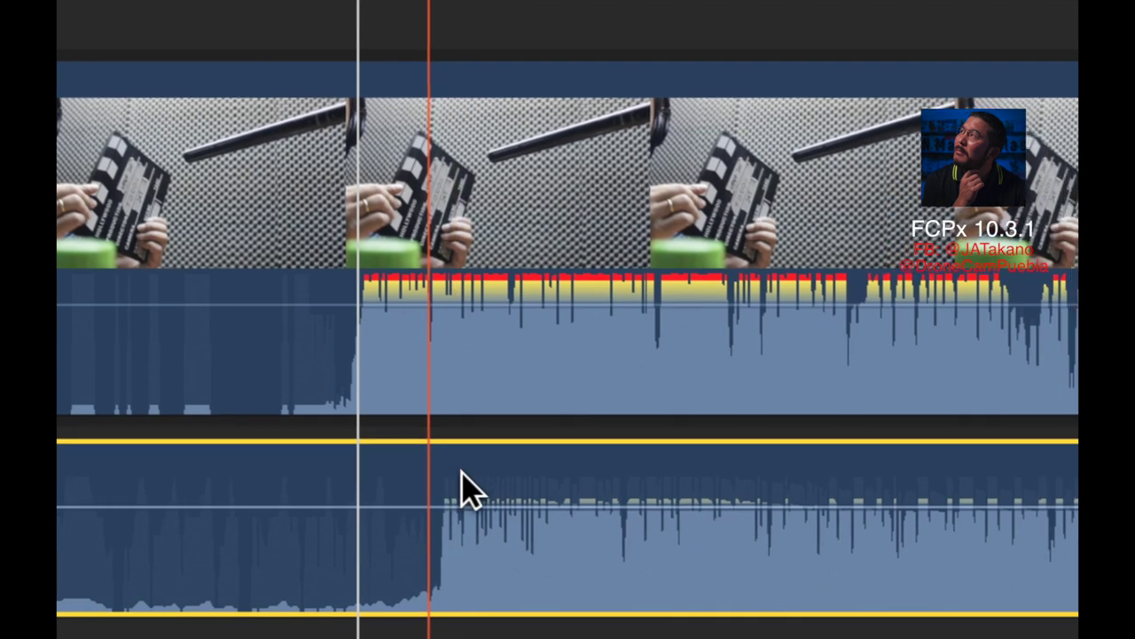
pyautogui.moveTo(461, 475)
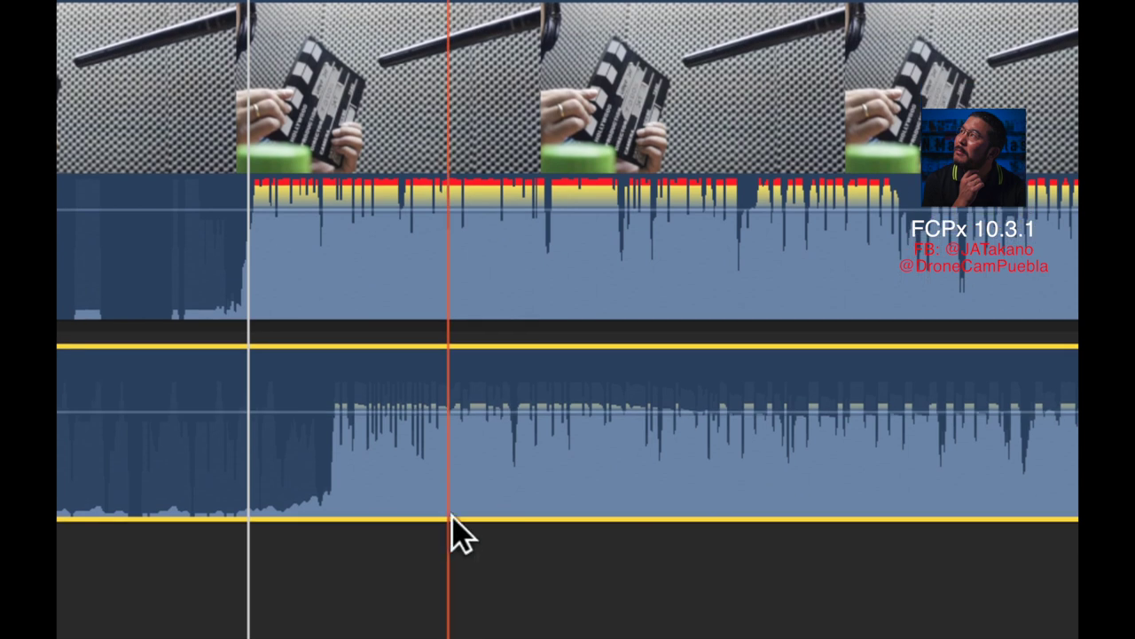
pyautogui.moveTo(479, 191)
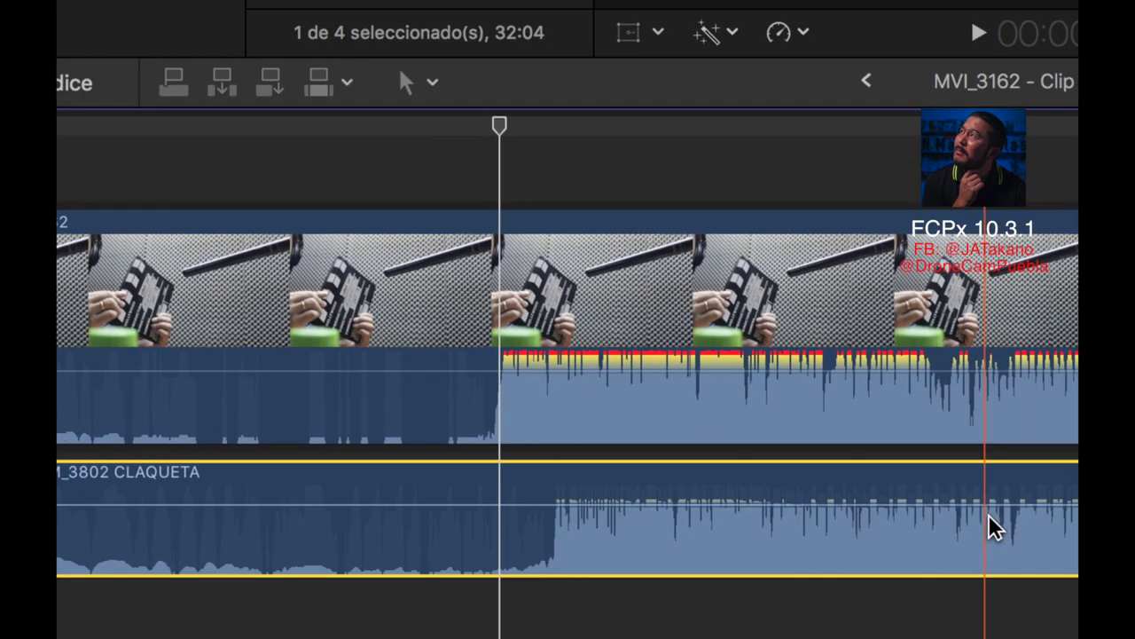
# Zoom in with Cmd+= and place the playhead just before the clap
pyautogui.hscroll(3, 989, 516)
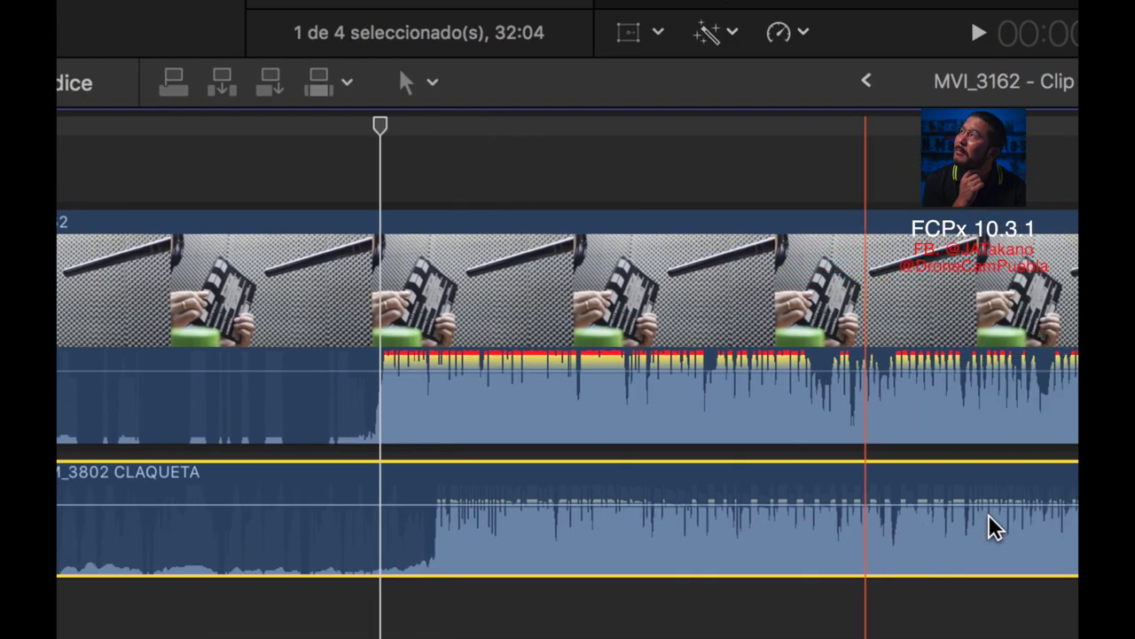
pyautogui.hscroll(7, 989, 516)
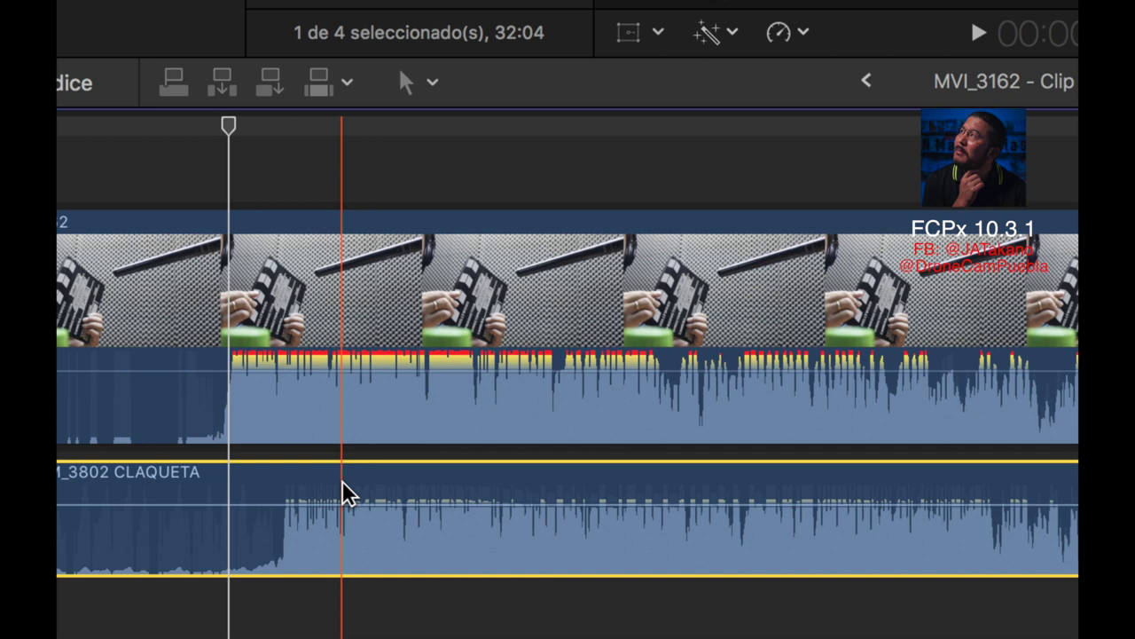
pyautogui.press('super+equal')
pyautogui.press('super+equal')
pyautogui.press('super+equal')
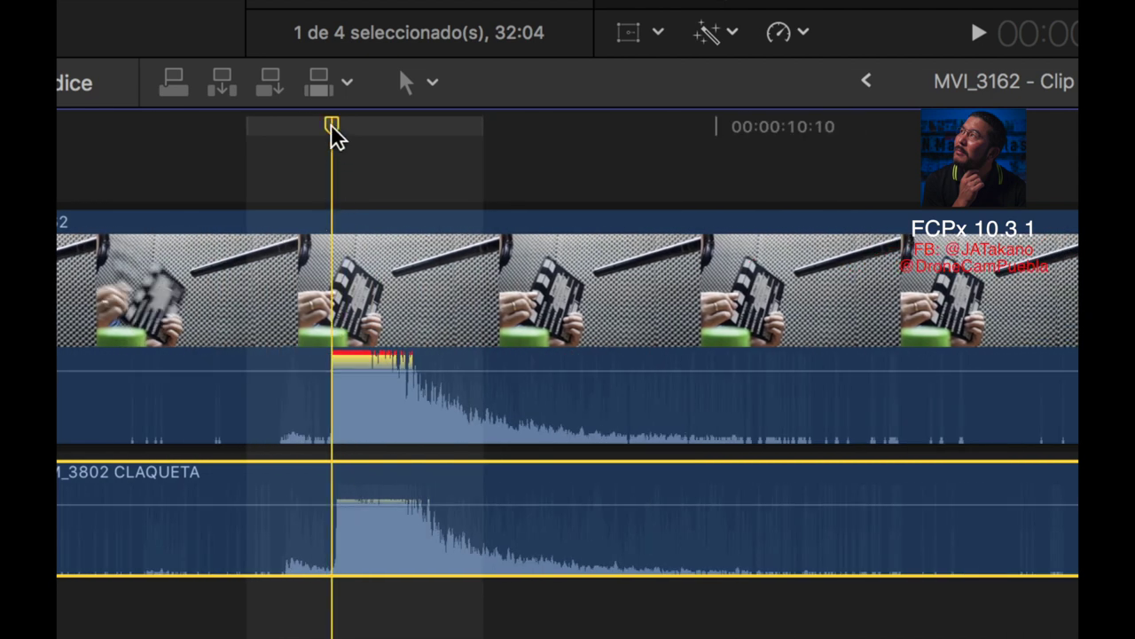
pyautogui.moveTo(334, 134); pyautogui.dragTo(311, 134)
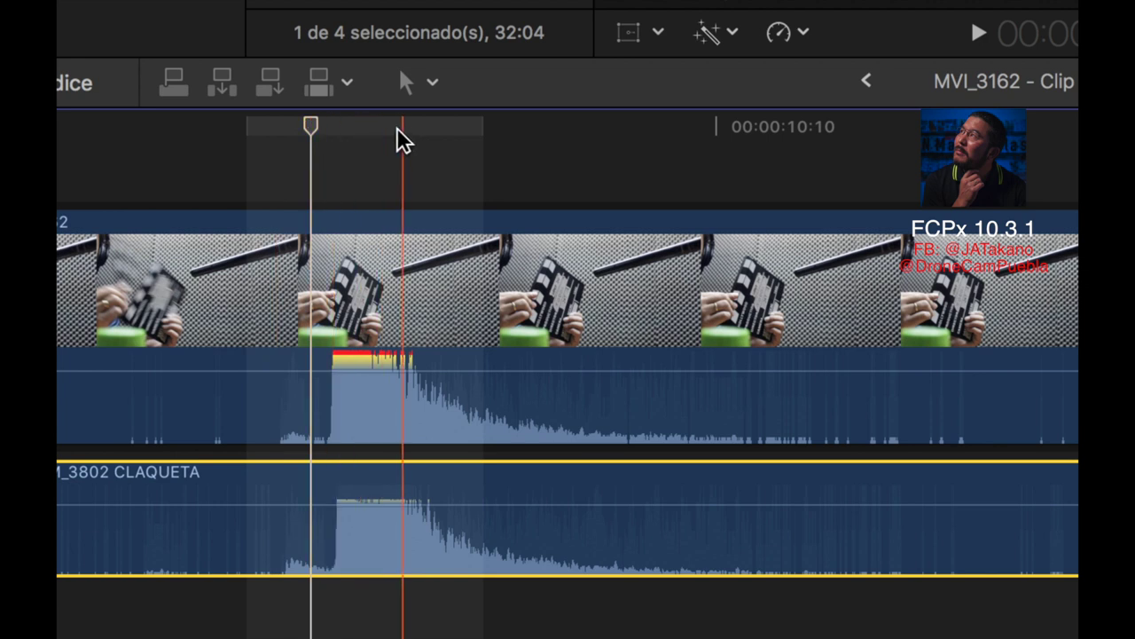
# Step frame by frame around the clap to compare the camera and TASCAM spikes
pyautogui.press('Down')
pyautogui.press('Up')
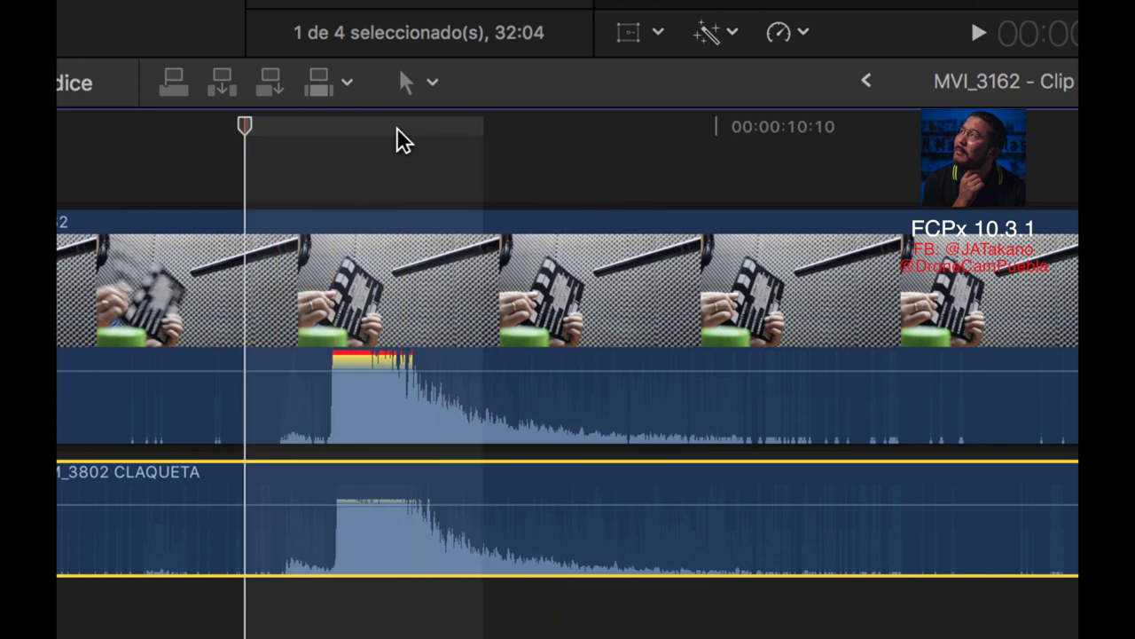
pyautogui.press('Down')
pyautogui.press('Up')
pyautogui.press('Down')
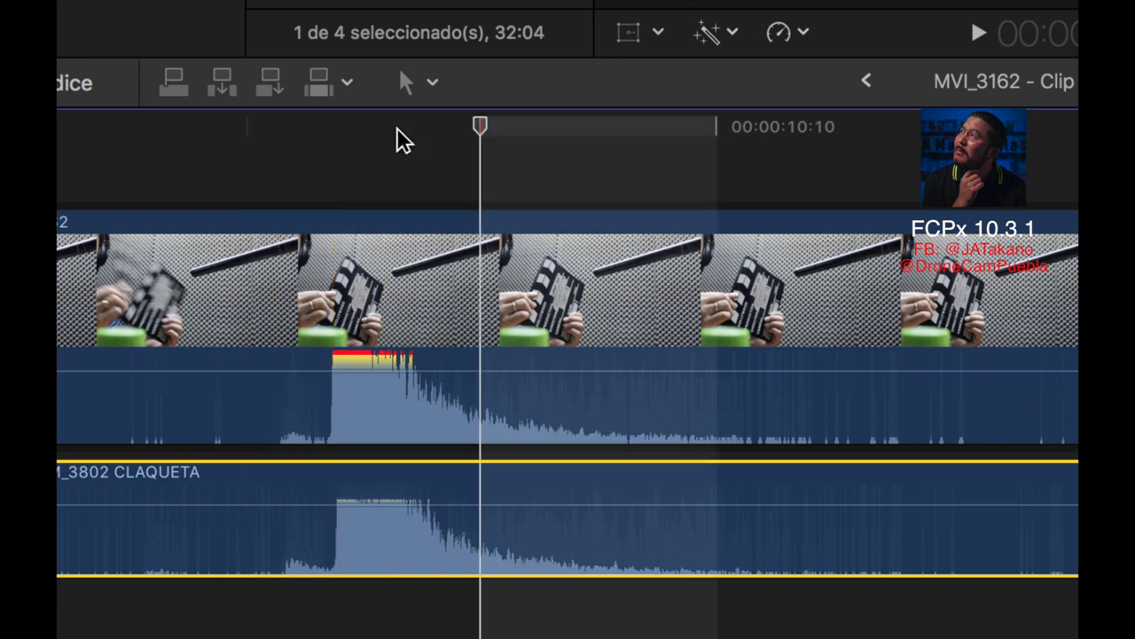
pyautogui.press('Up')
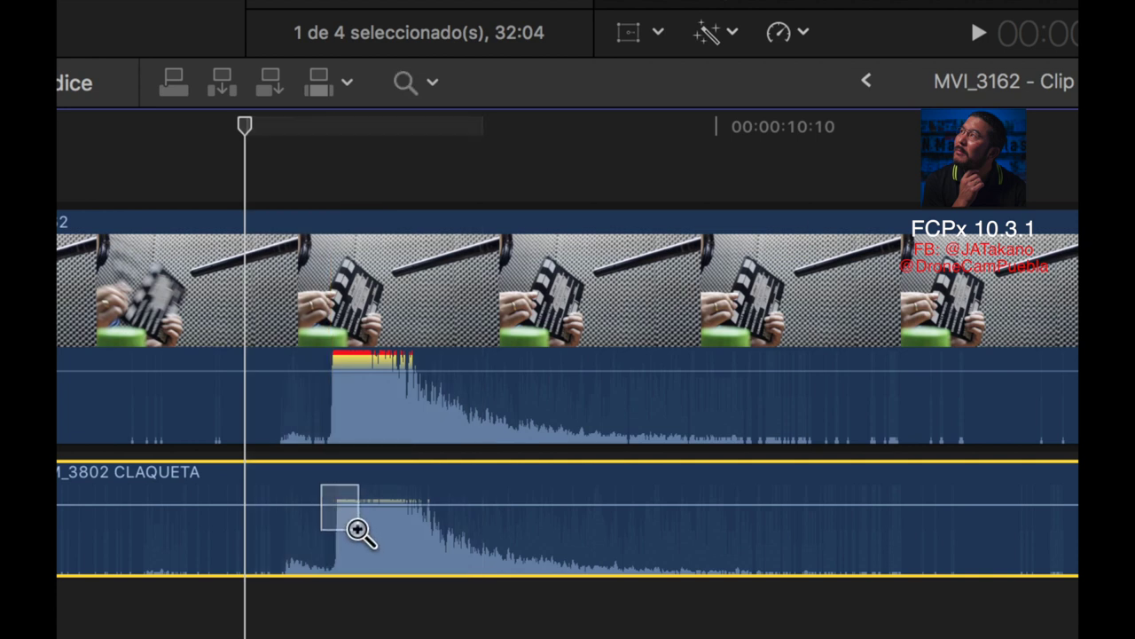
# Slide the TASCAM_3802 CLAQUETA audio until its clap spike sits under MVI_3162's
pyautogui.moveTo(324, 487); pyautogui.dragTo(359, 533)
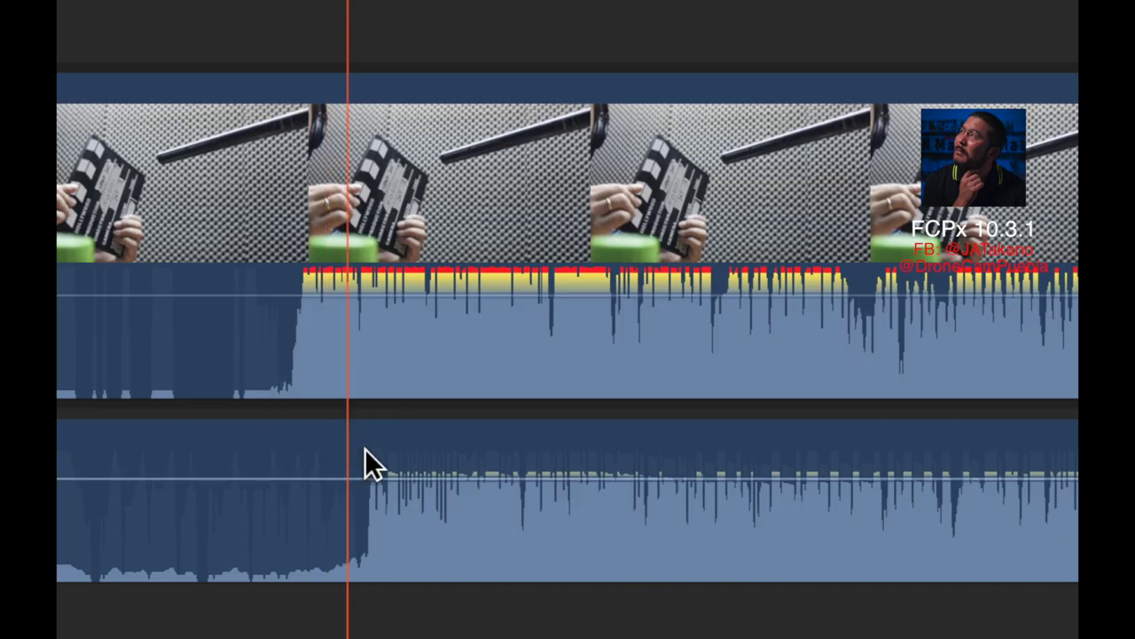
pyautogui.moveTo(367, 477); pyautogui.dragTo(312, 479)
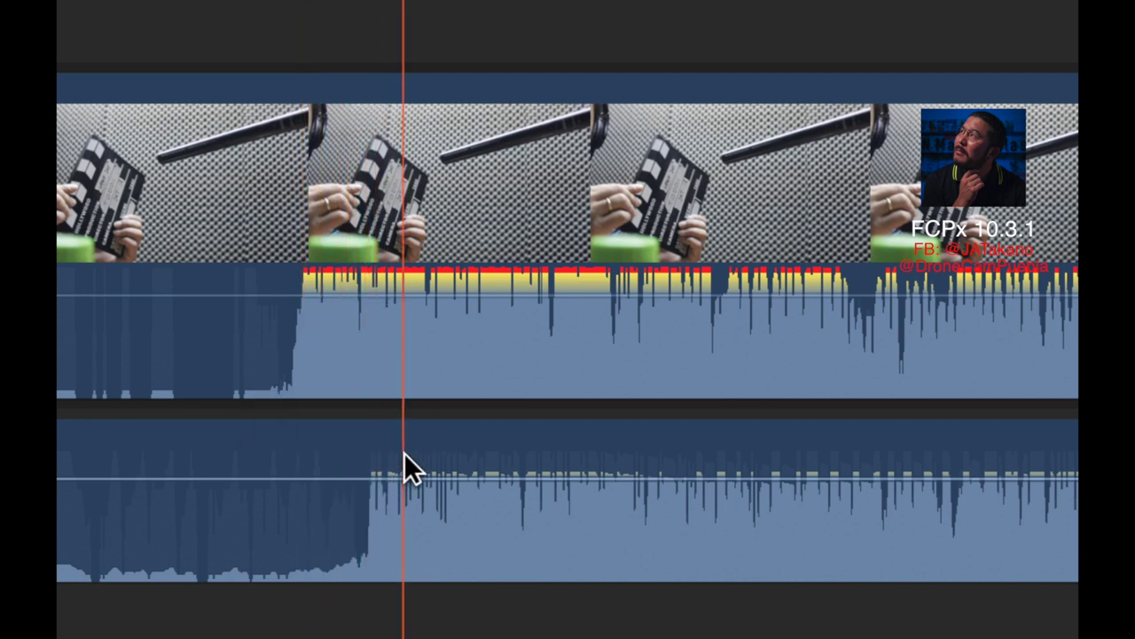
pyautogui.moveTo(404, 454); pyautogui.dragTo(344, 452)
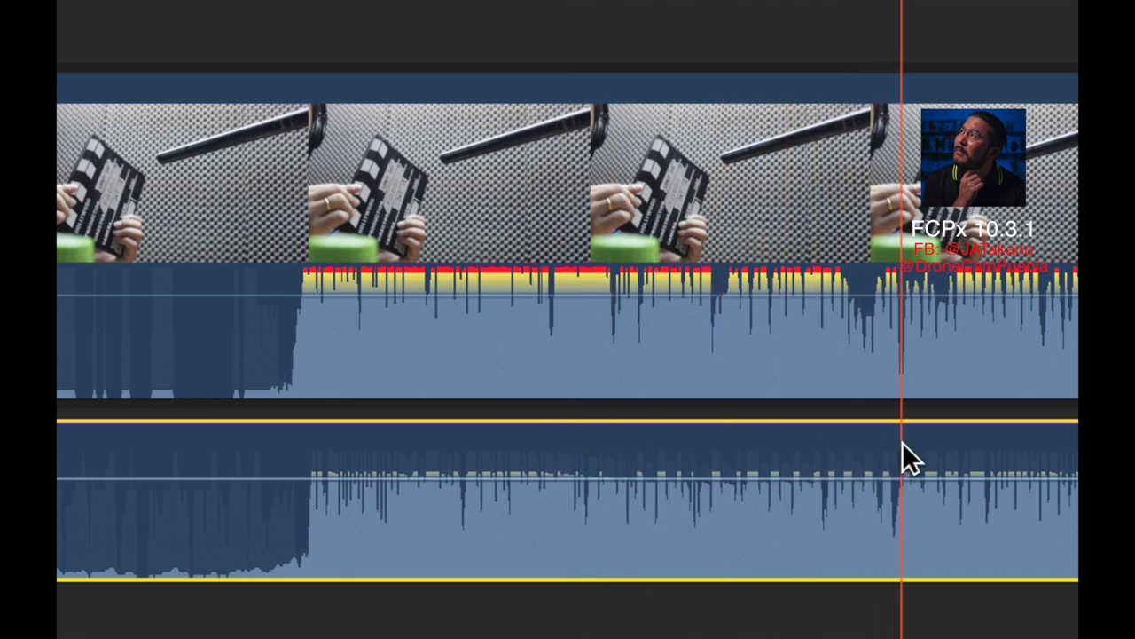
pyautogui.hscroll(5, 900, 447)
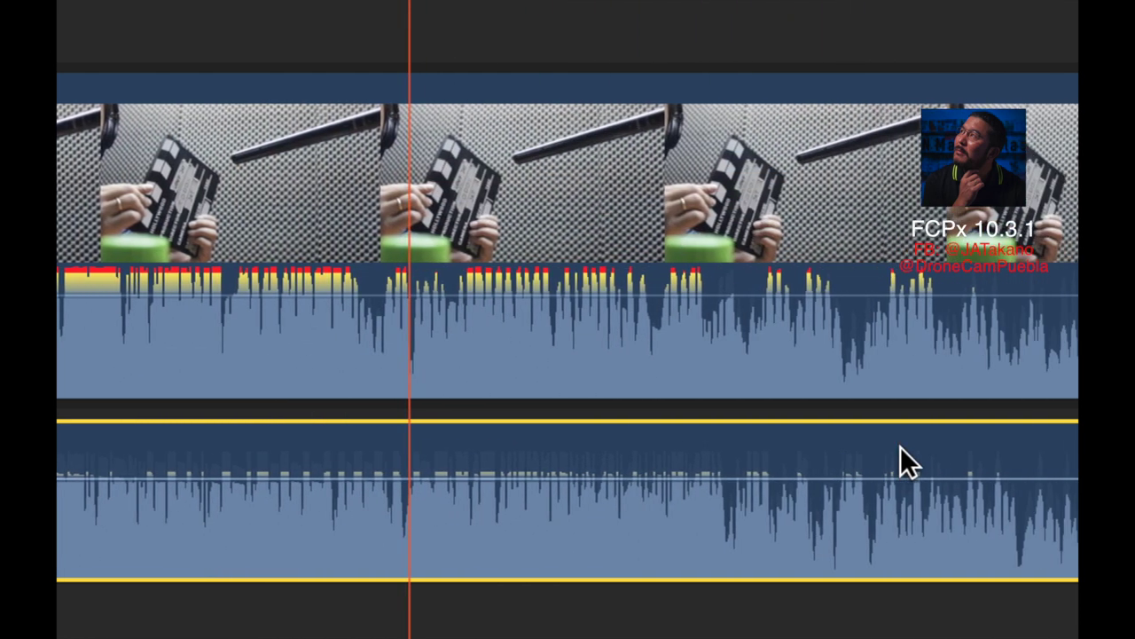
pyautogui.hscroll(1, 901, 447)
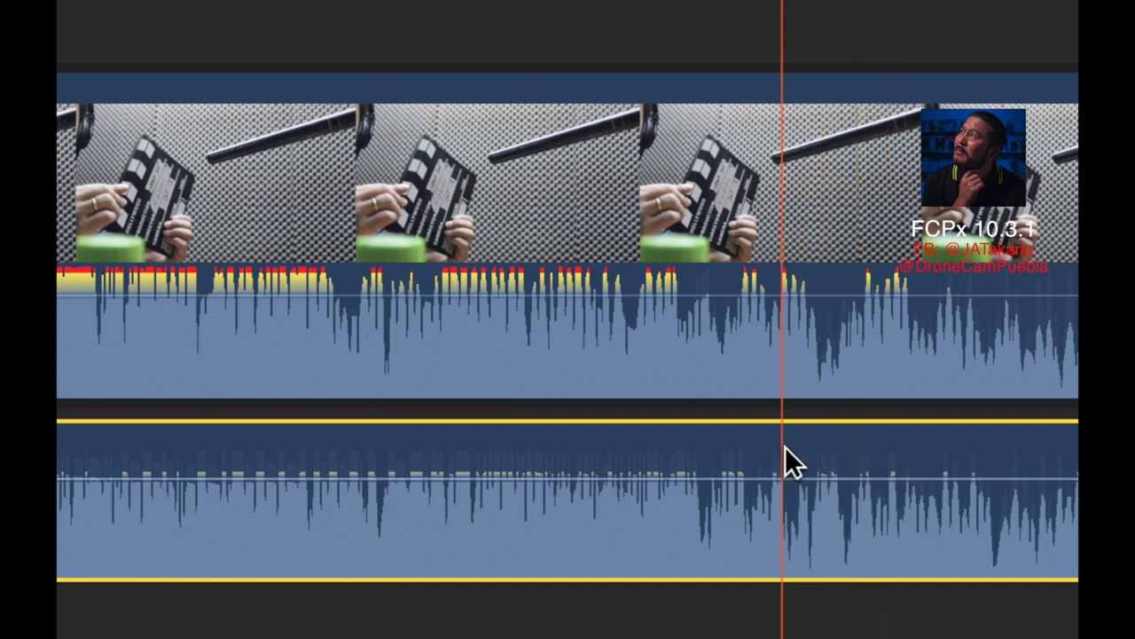
pyautogui.moveTo(785, 448); pyautogui.dragTo(799, 449)
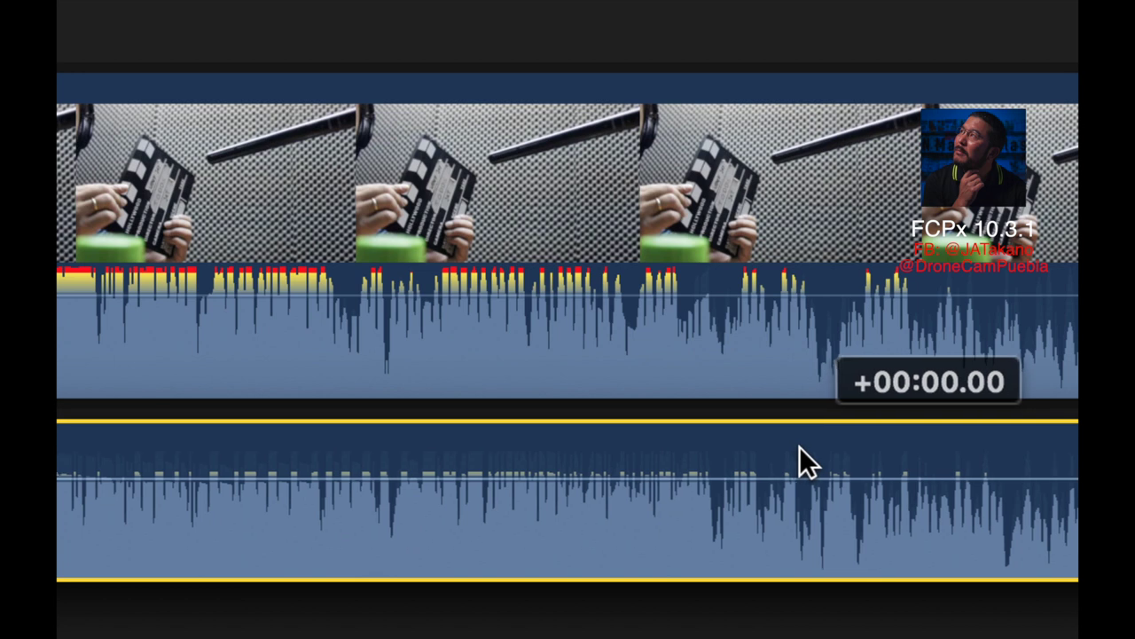
# Zoom in on the aligned clap spikes around 10:08 with the Zoom tool
pyautogui.press('z')
pyautogui.click(431, 449)
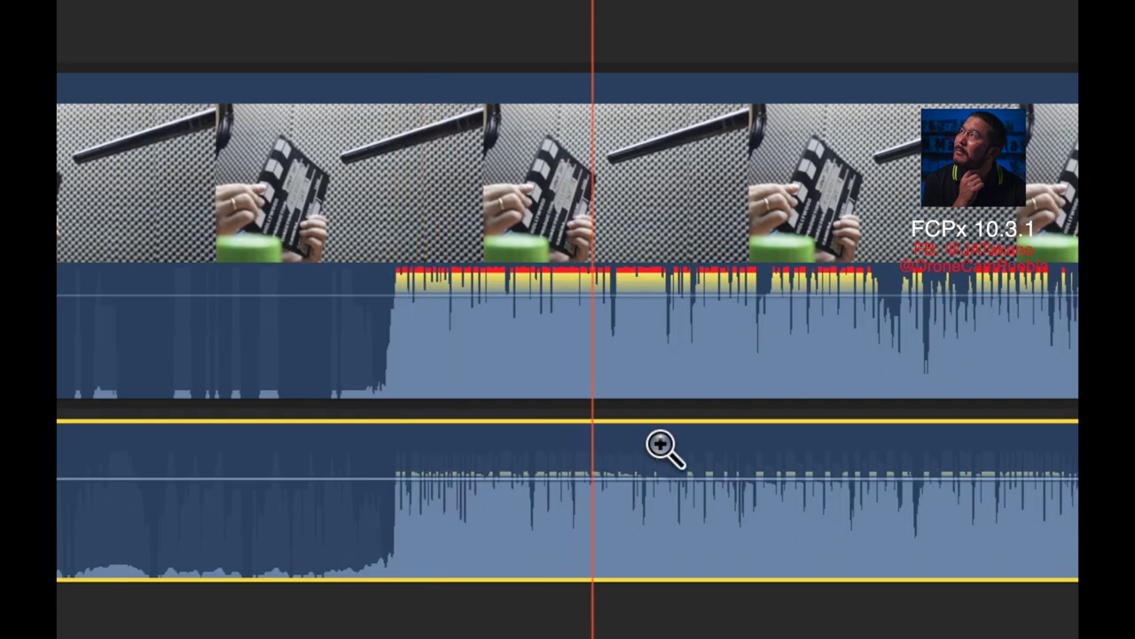
pyautogui.click(551, 448)
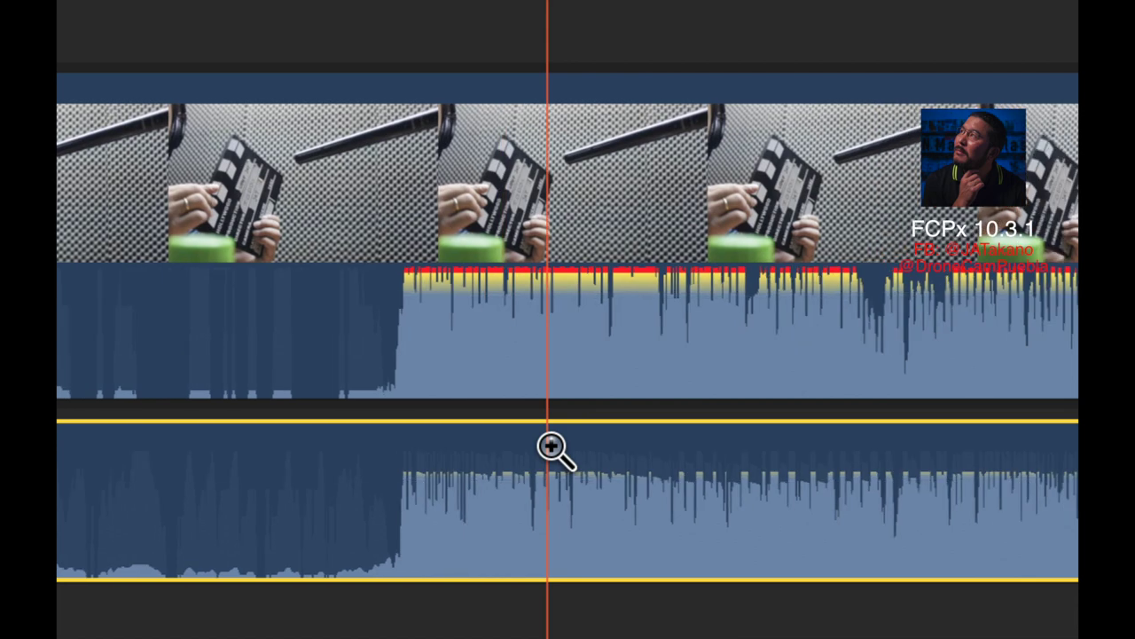
pyautogui.click(551, 448)
pyautogui.click(551, 448)
pyautogui.click(551, 448)
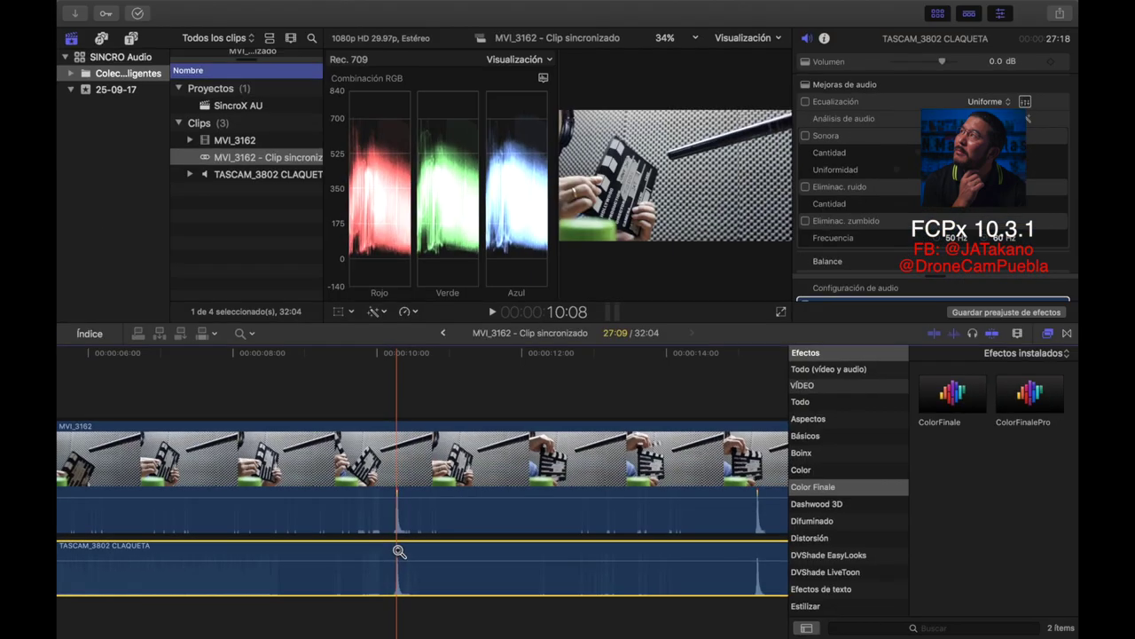
# Zoom the timeline in closely on the start of the TASCAM_3802 CLAQUETA clip
pyautogui.hscroll(-15, 399, 550)
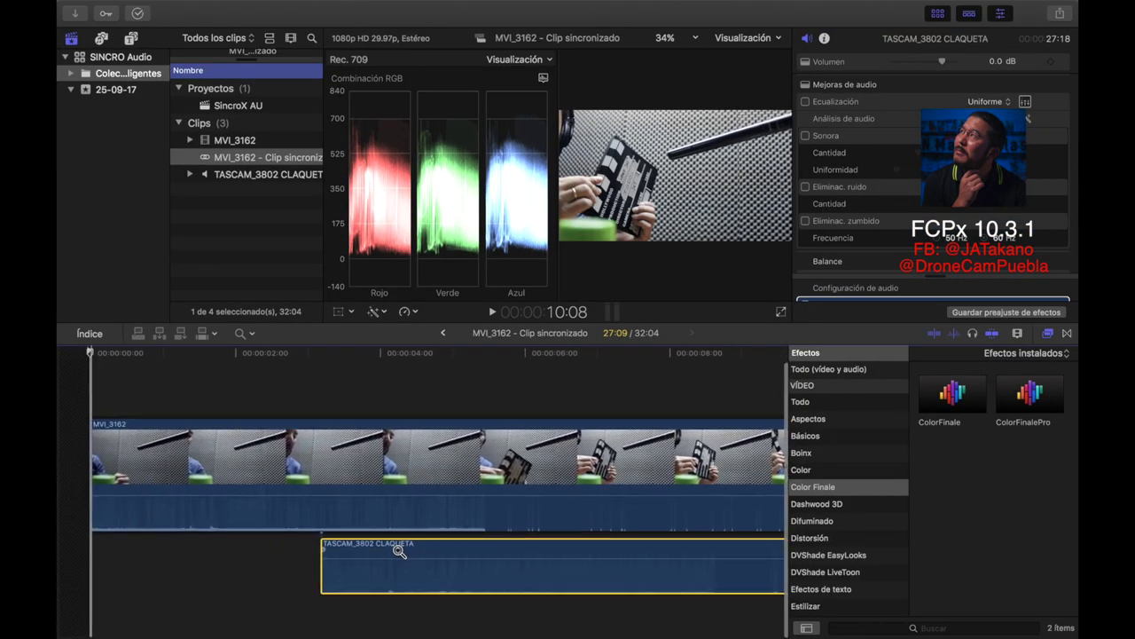
pyautogui.moveTo(317, 353)
pyautogui.mouseDown()
pyautogui.moveTo(298, 353)
pyautogui.moveTo(319, 355)
pyautogui.mouseUp()
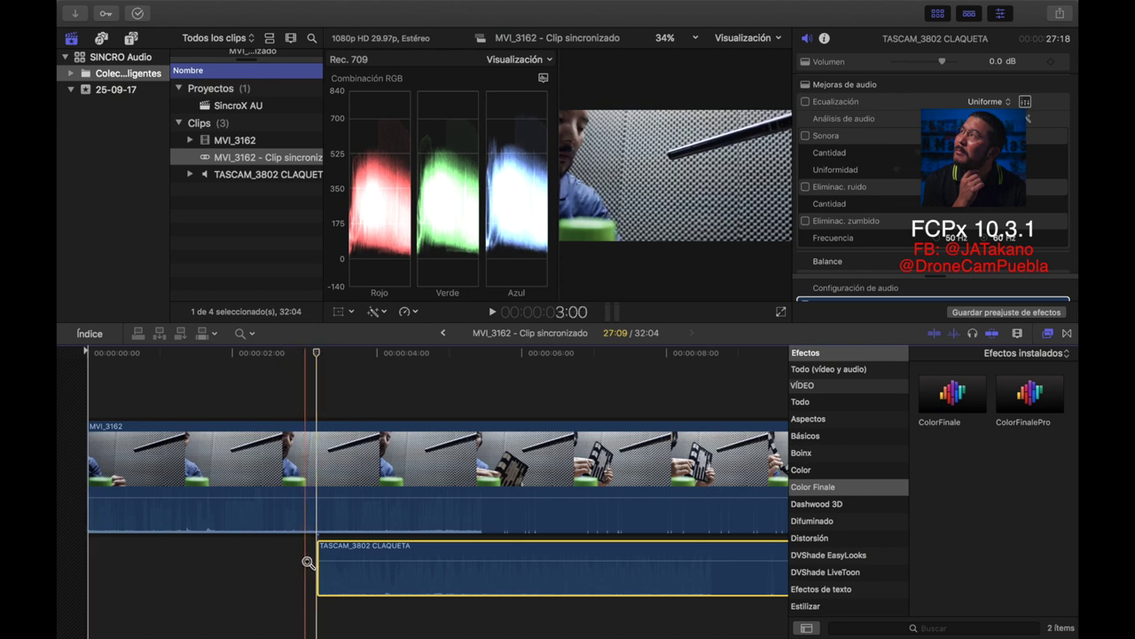
pyautogui.moveTo(306, 562); pyautogui.dragTo(349, 580)
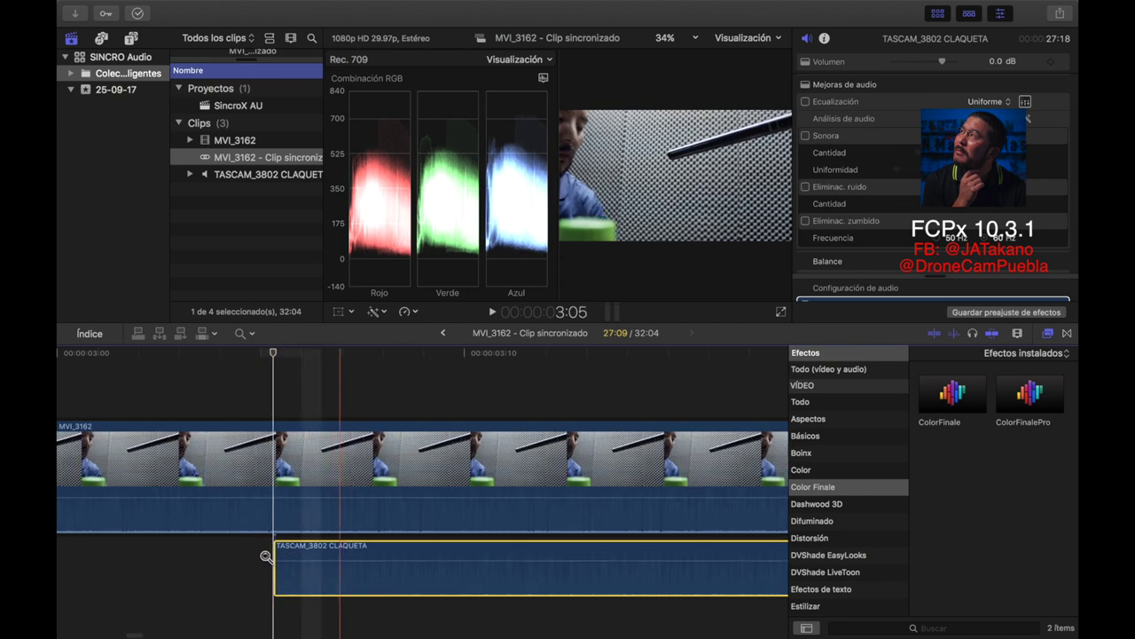
pyautogui.click(266, 568)
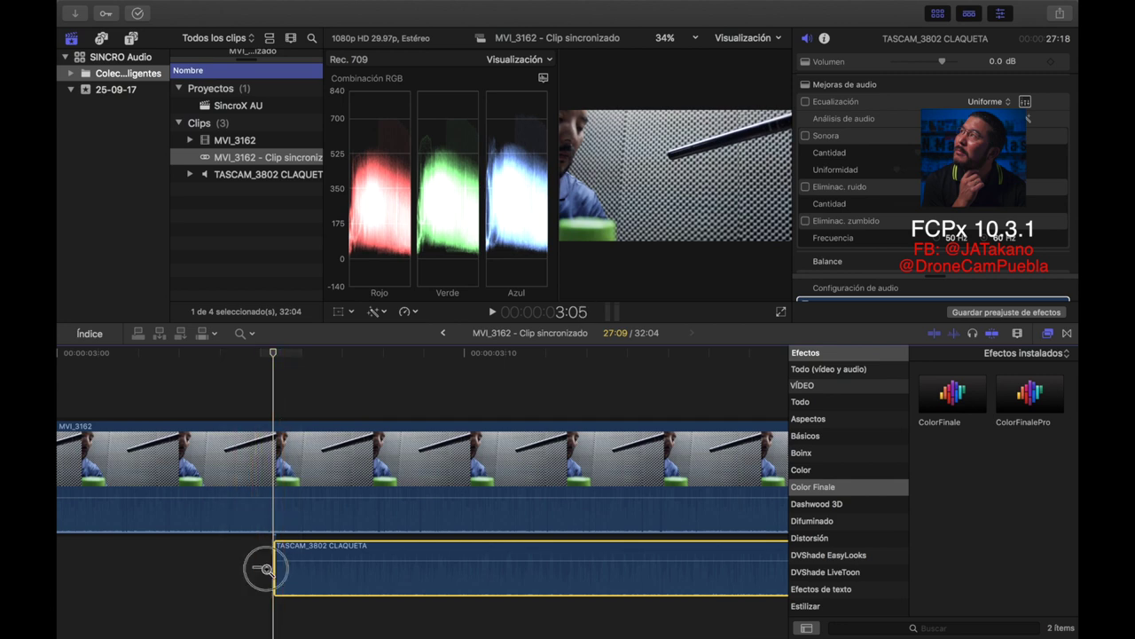
pyautogui.moveTo(302, 580); pyautogui.dragTo(337, 547)
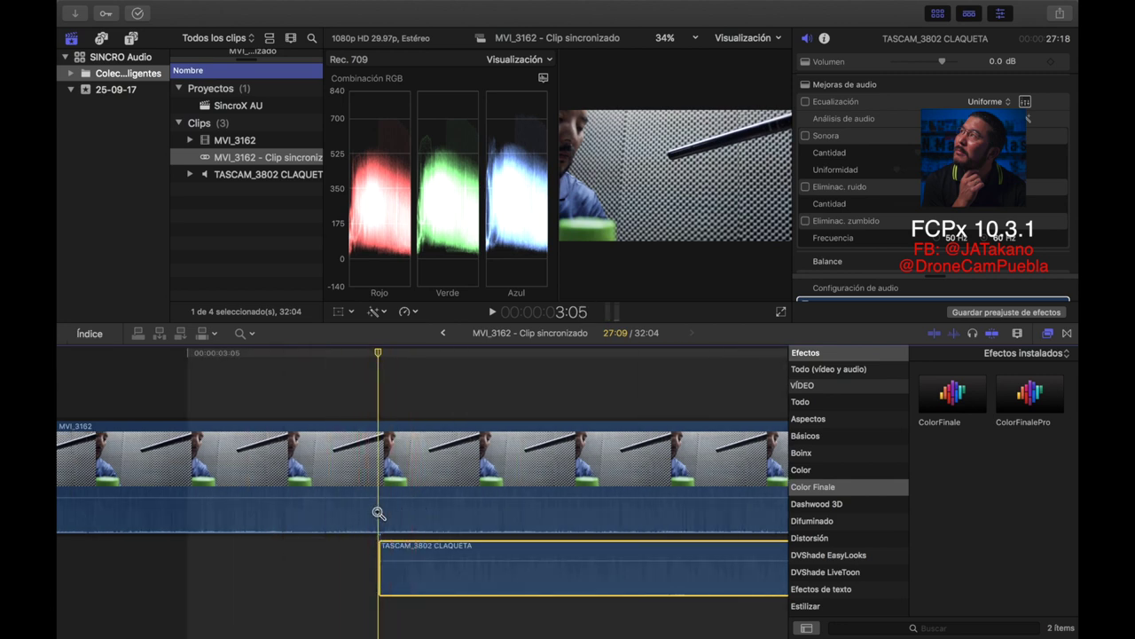
pyautogui.click(353, 549)
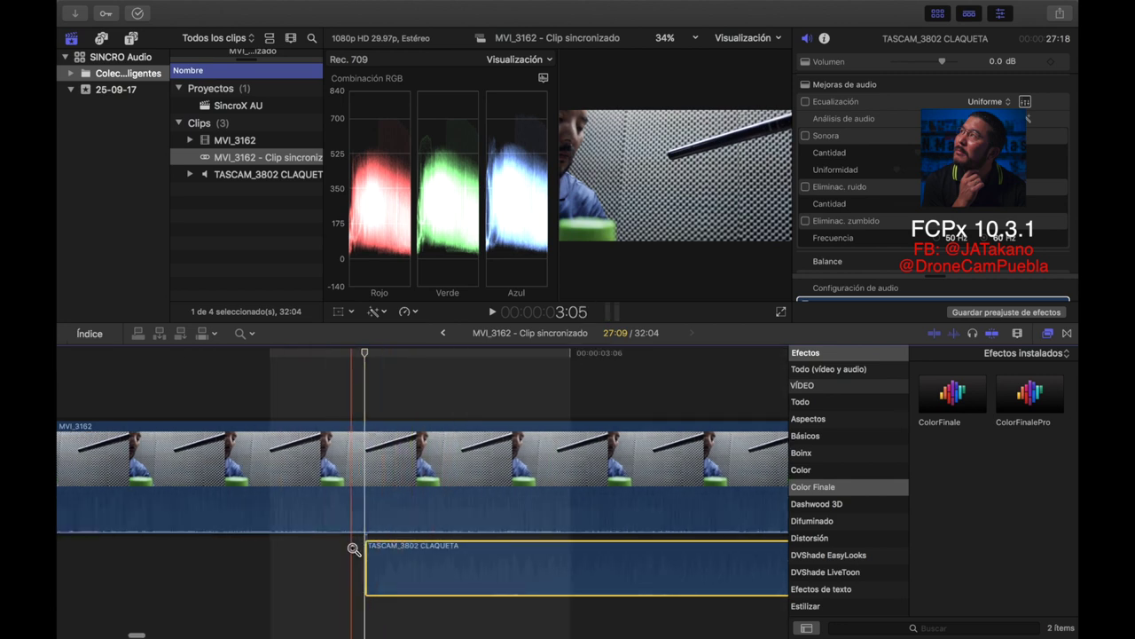
# Step the playhead frame by frame to find the exact start frame
pyautogui.press('Up')
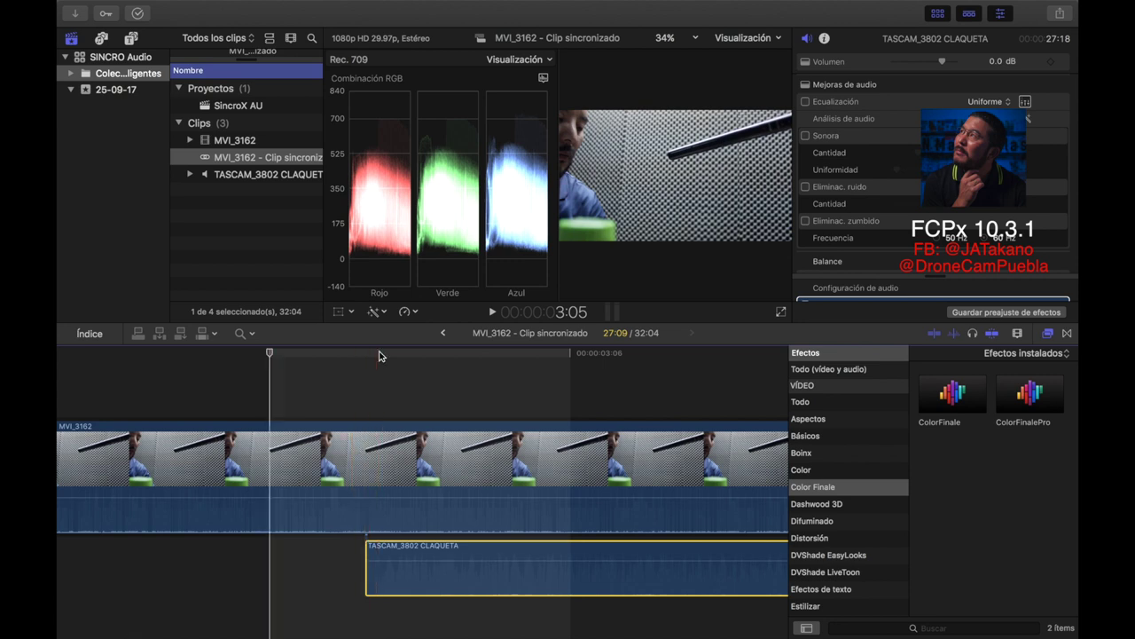
pyautogui.press('Down')
pyautogui.press('Up')
pyautogui.press('Down')
pyautogui.press('Up')
pyautogui.press('Down')
pyautogui.press('Up')
pyautogui.press('Down')
pyautogui.press('Up')
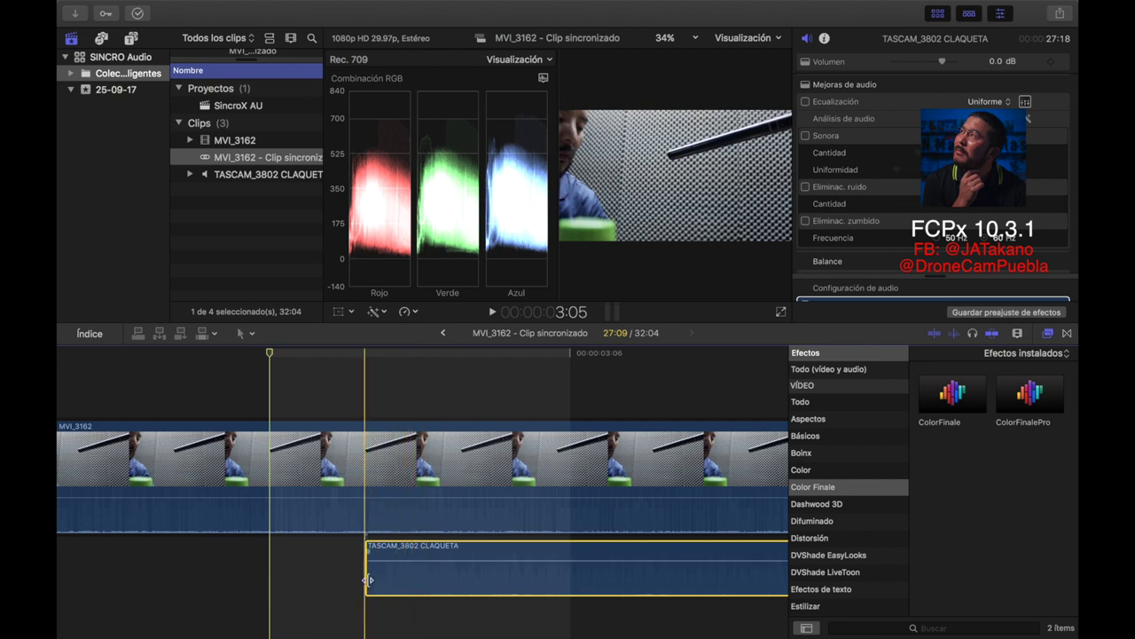
# Trim the TASCAM clip's left edge to the playhead at about 00:00:03:05, shortening it to 27:17
pyautogui.moveTo(367, 579); pyautogui.dragTo(580, 572)
pyautogui.press('super+7')
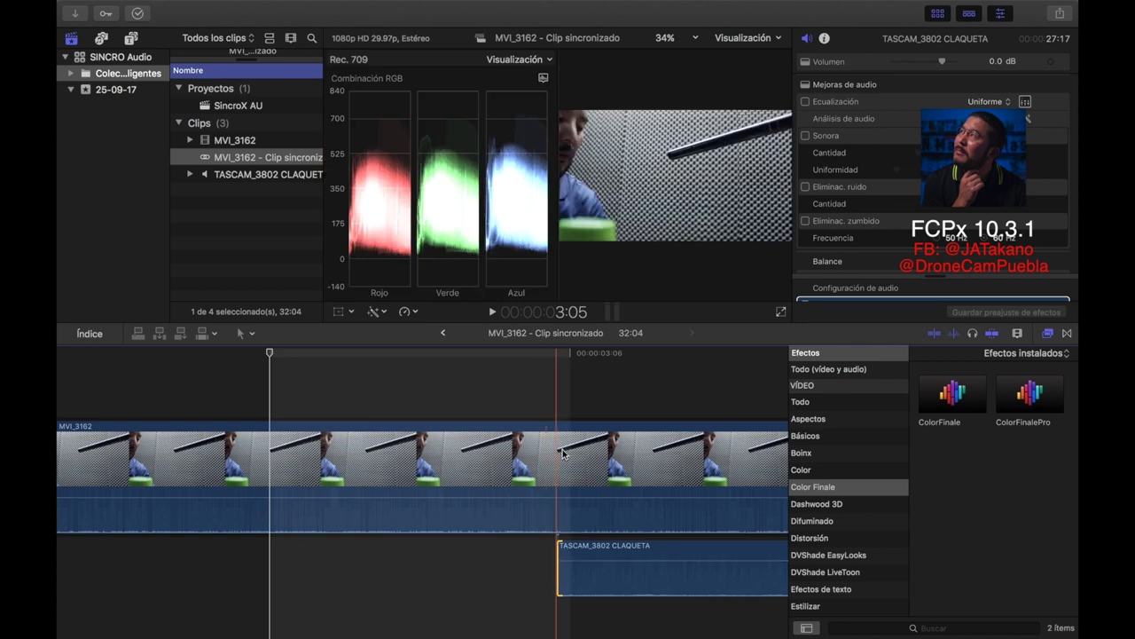
pyautogui.moveTo(588, 357); pyautogui.dragTo(557, 356)
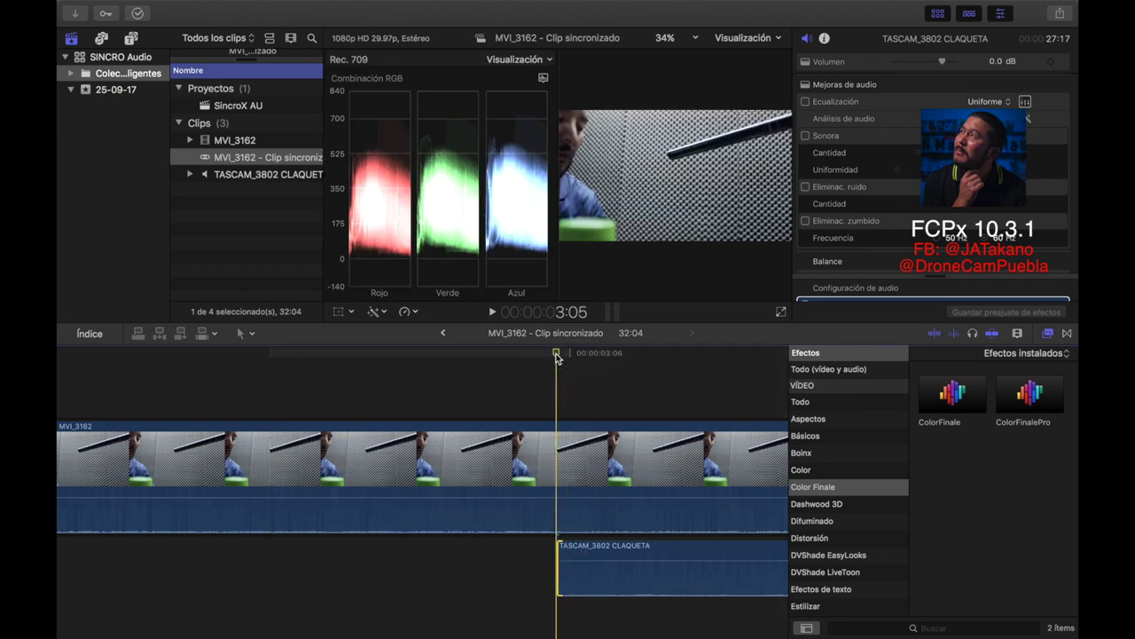
pyautogui.press('Up')
pyautogui.press('Down')
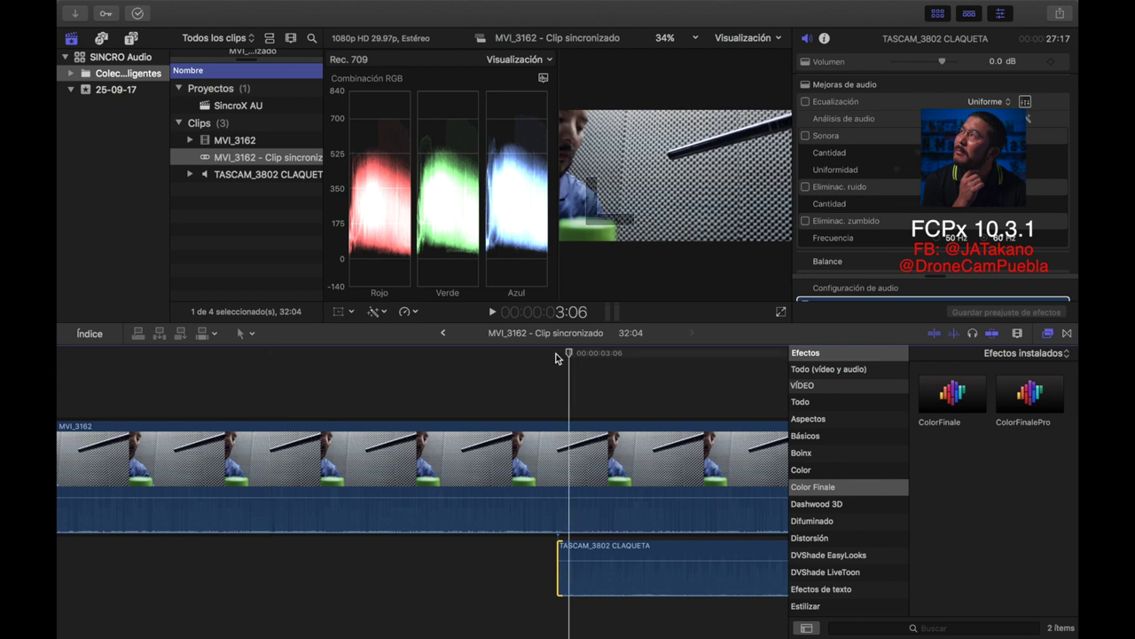
pyautogui.moveTo(557, 559); pyautogui.dragTo(557, 560)
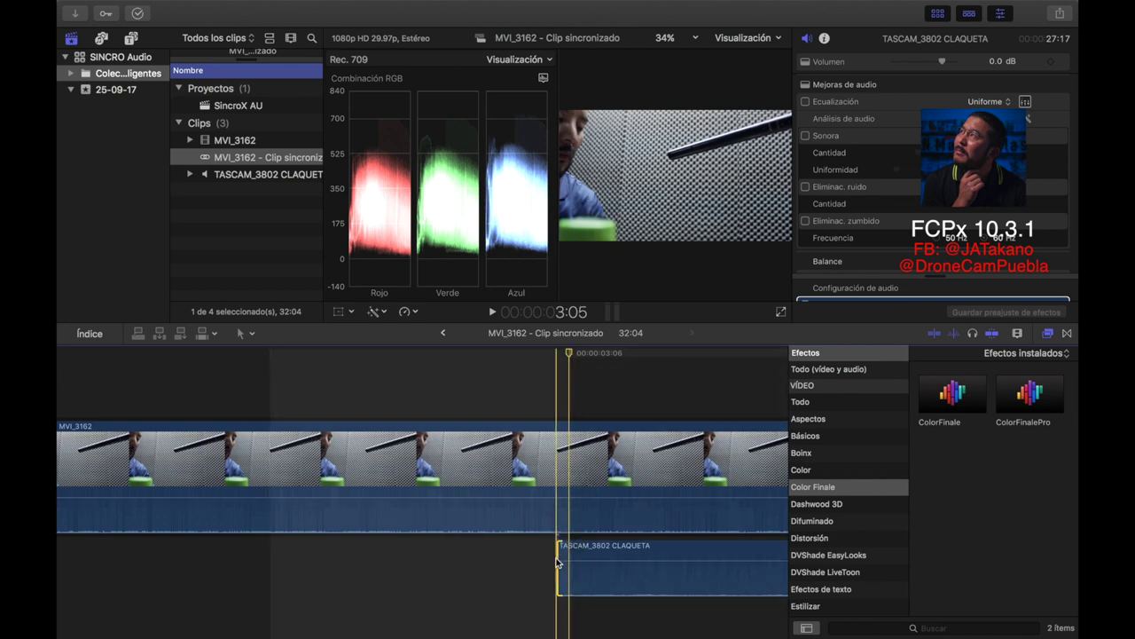
pyautogui.moveTo(558, 581); pyautogui.dragTo(569, 579)
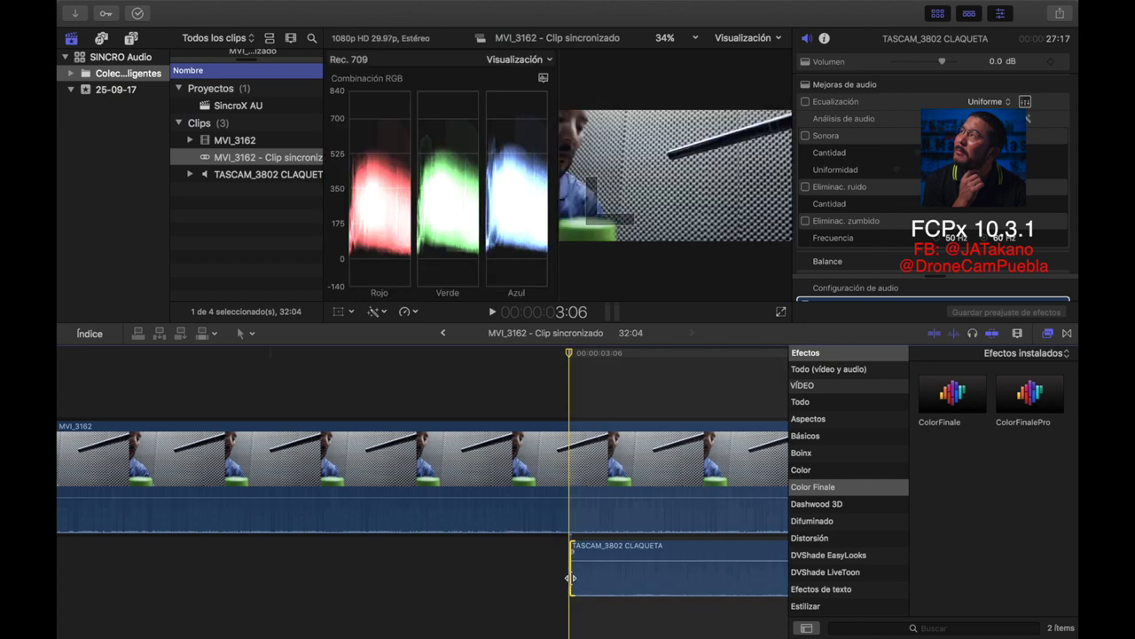
pyautogui.moveTo(572, 581); pyautogui.dragTo(399, 577)
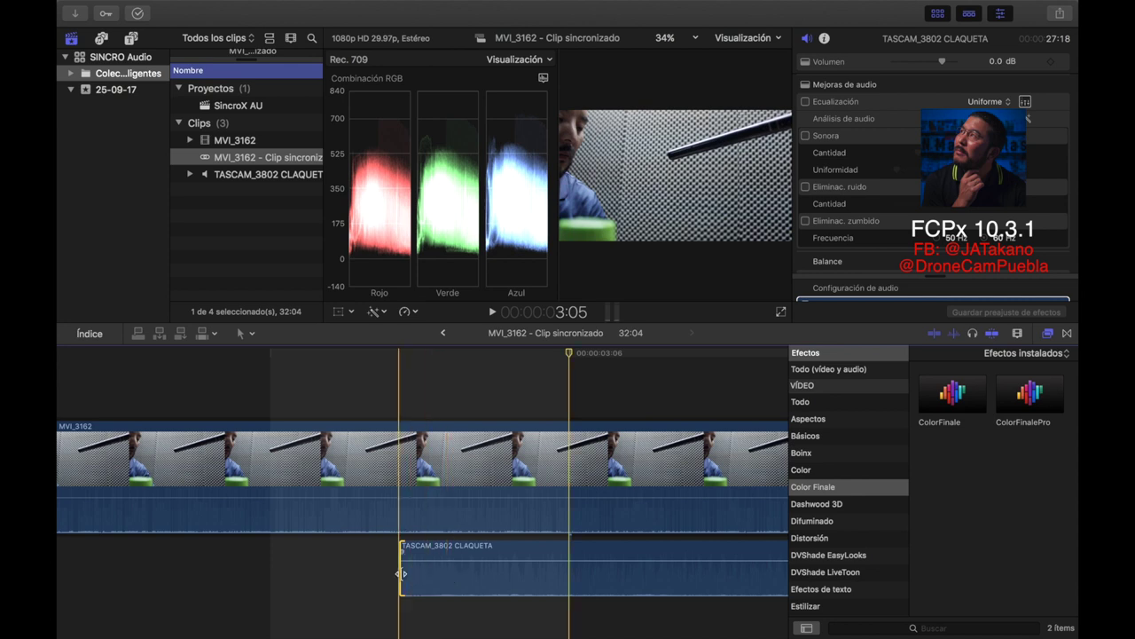
pyautogui.moveTo(400, 573); pyautogui.dragTo(569, 576)
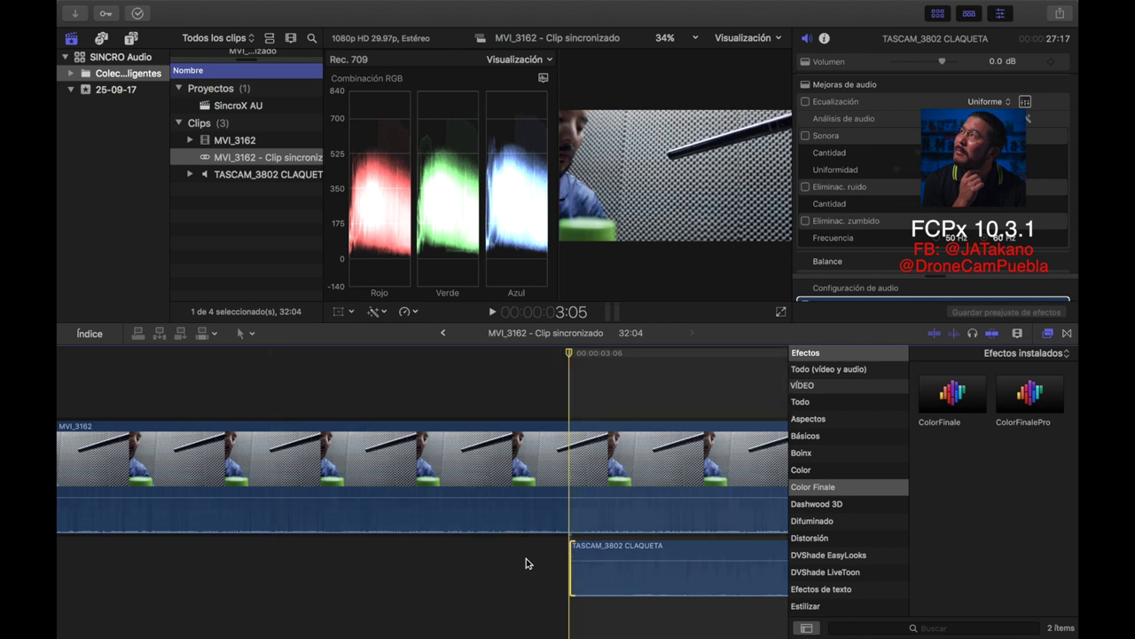
# Play the synchronized clip through the clap at about 9 seconds and mute MVI_3162's camera audio
pyautogui.press('super+minus')
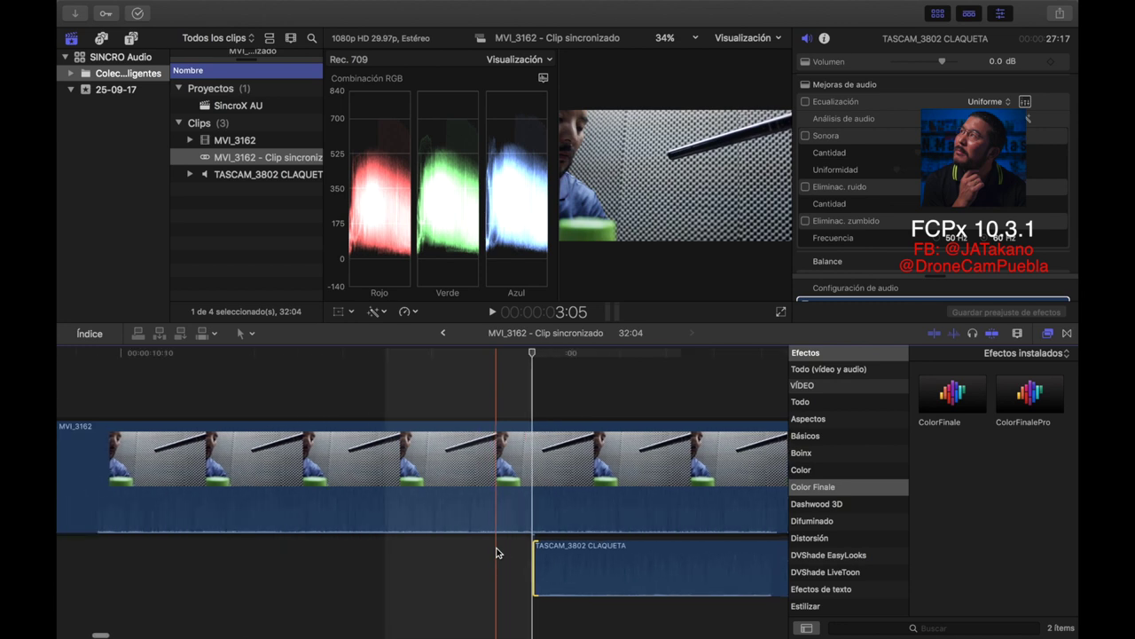
pyautogui.press('super+minus')
pyautogui.press('super+minus')
pyautogui.press('super+minus')
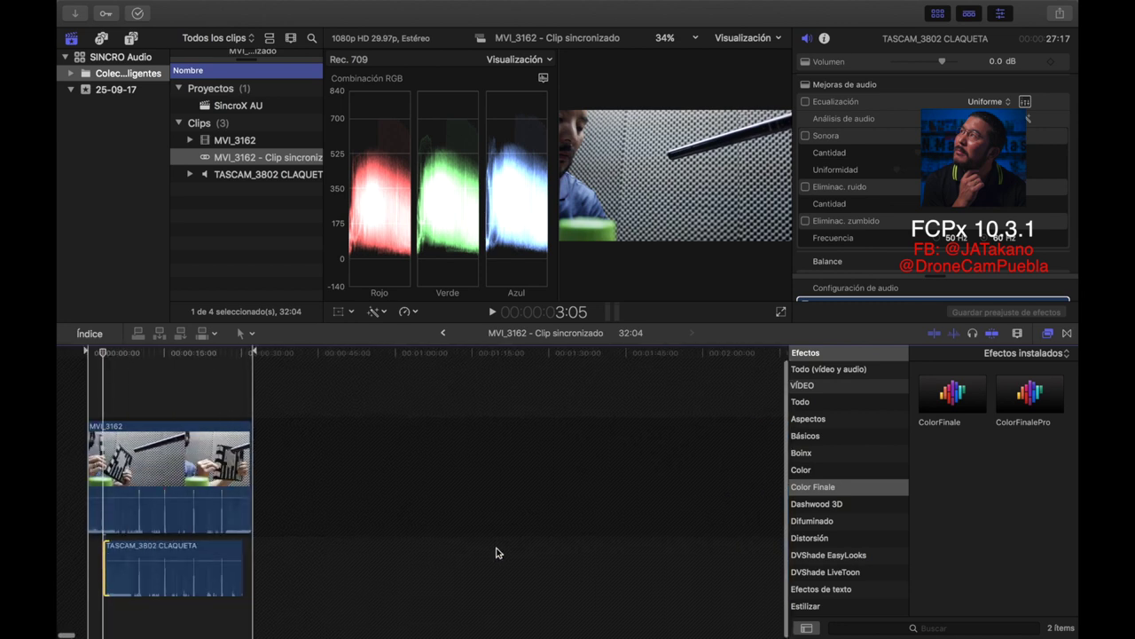
pyautogui.press('super+equal')
pyautogui.press('super+equal')
pyautogui.click(195, 353)
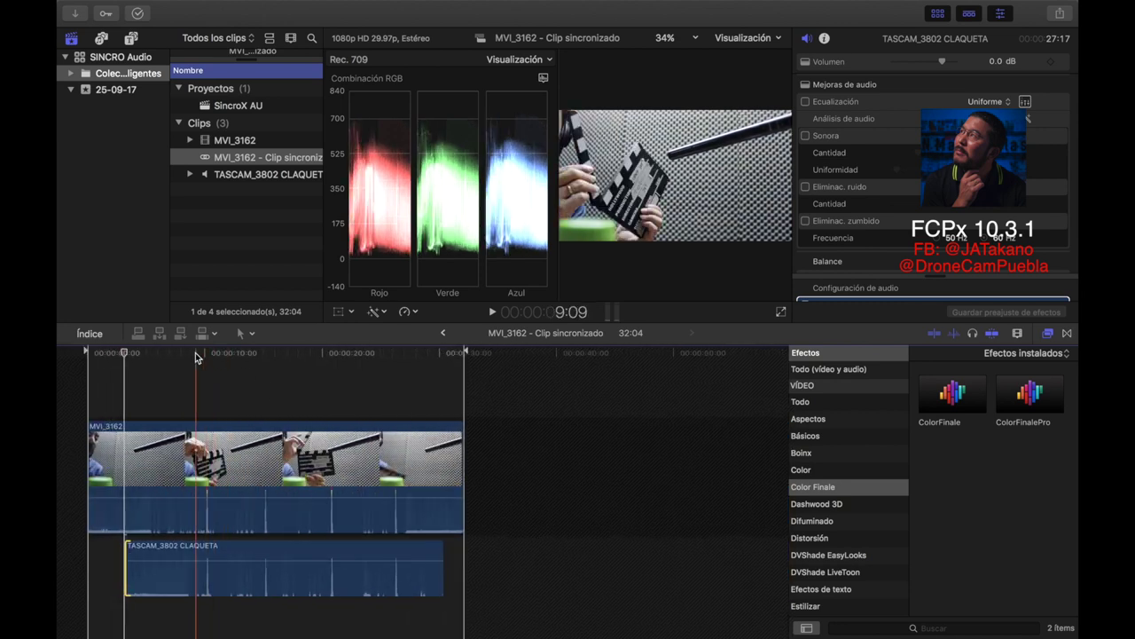
pyautogui.press('space')
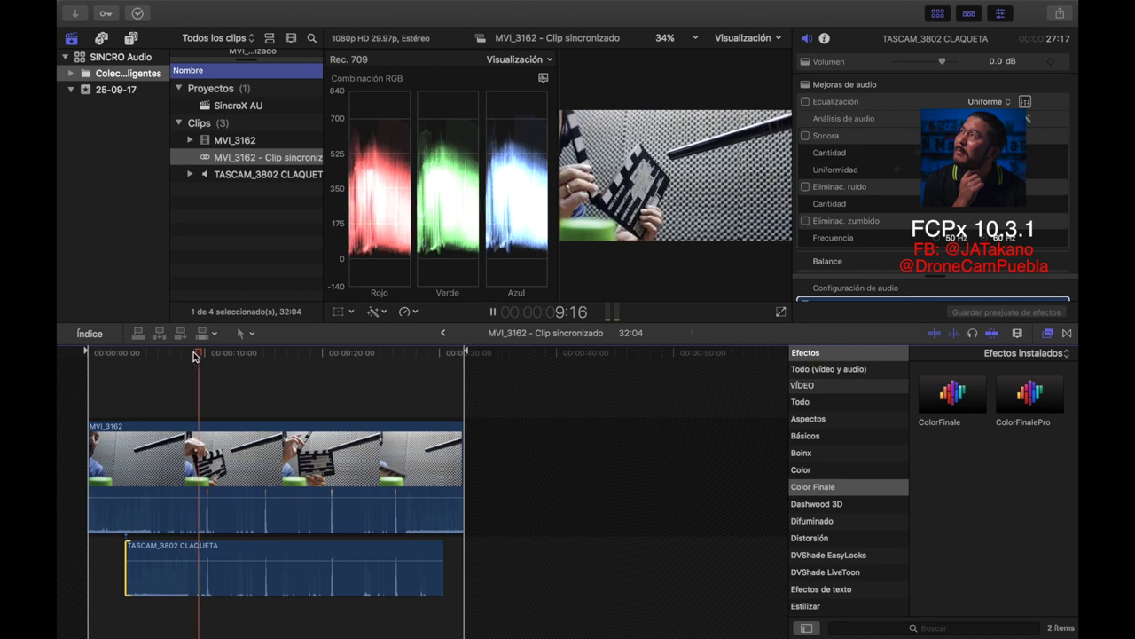
pyautogui.press('space')
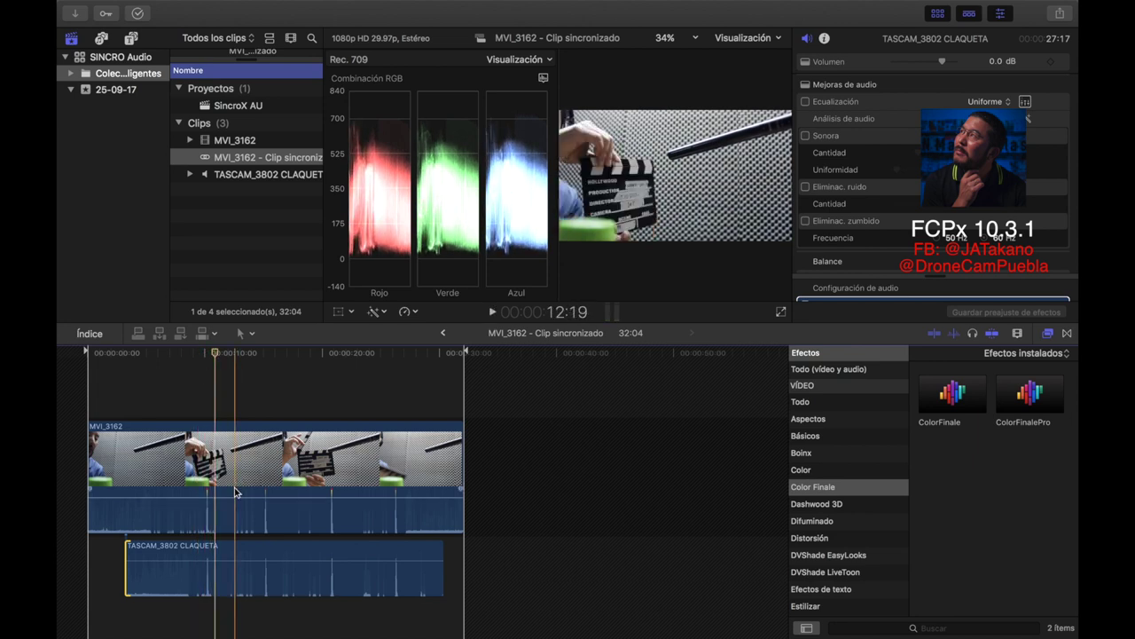
pyautogui.moveTo(213, 496); pyautogui.dragTo(211, 548)
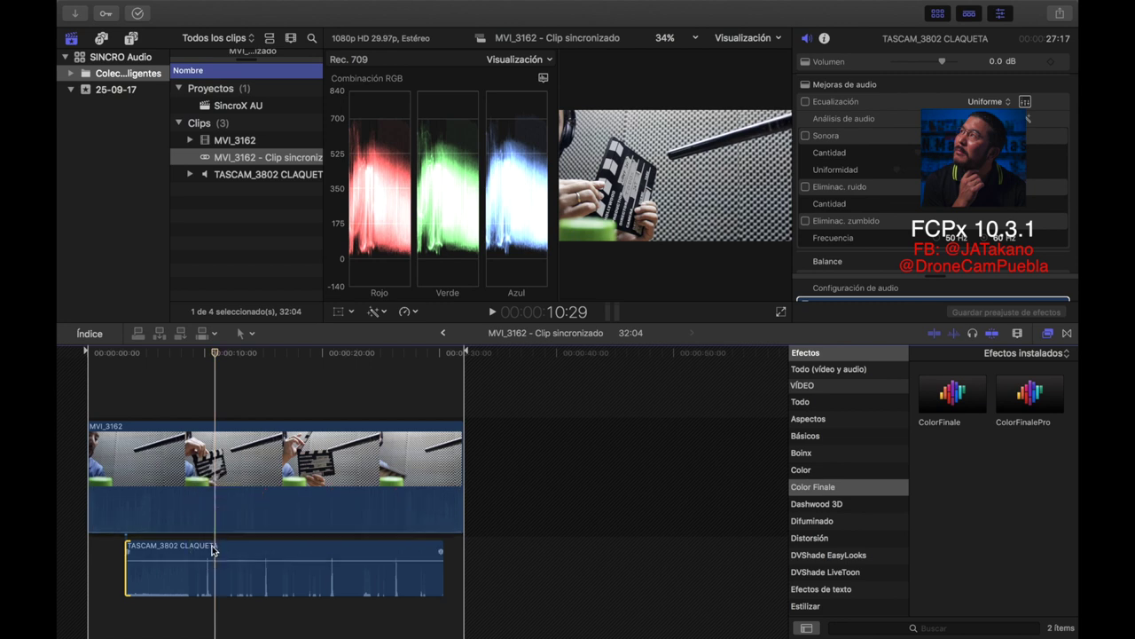
# Preview the clap in SincroX AU, then reopen the synchronized clip with camera audio back at 0 dB
pyautogui.click(444, 332)
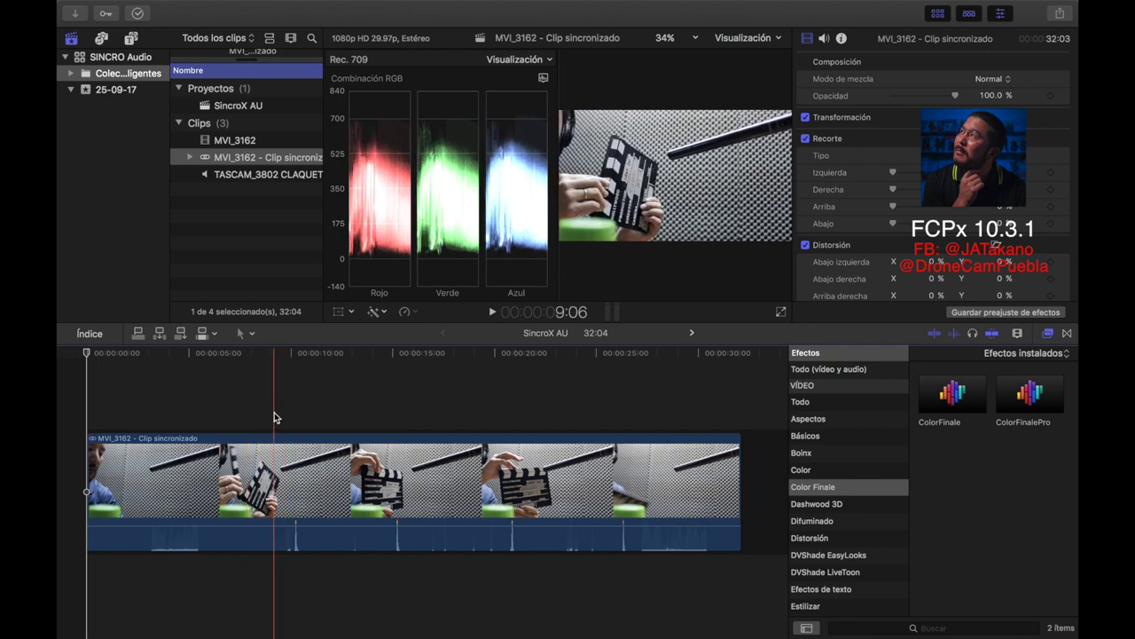
pyautogui.click(282, 353)
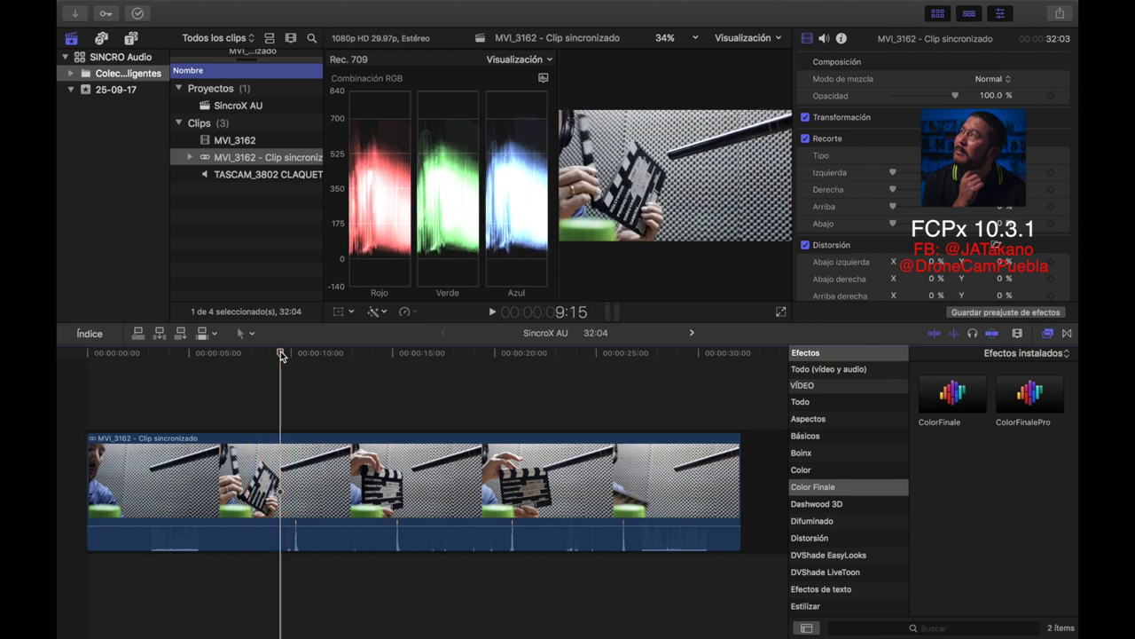
pyautogui.press('space')
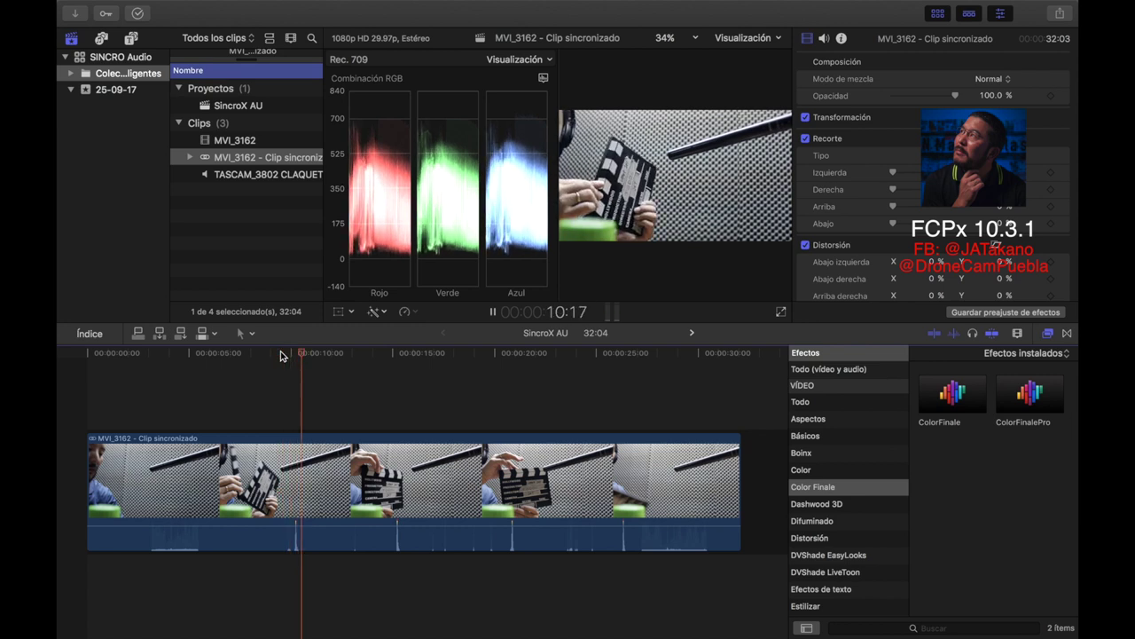
pyautogui.click(296, 496)
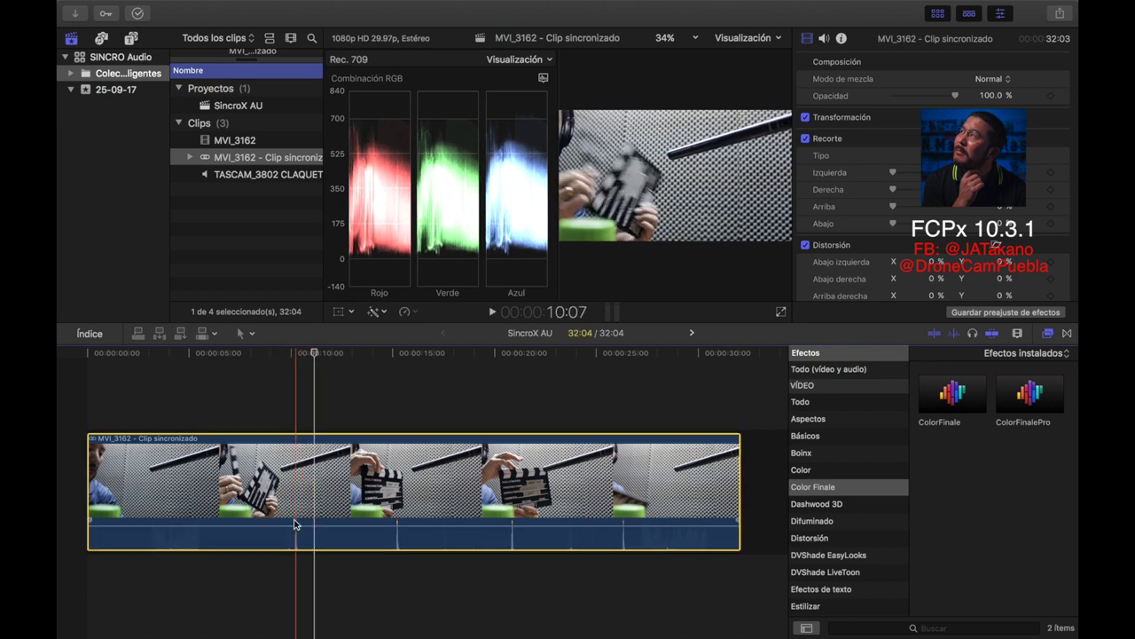
pyautogui.click(692, 332)
pyautogui.press('super+4')
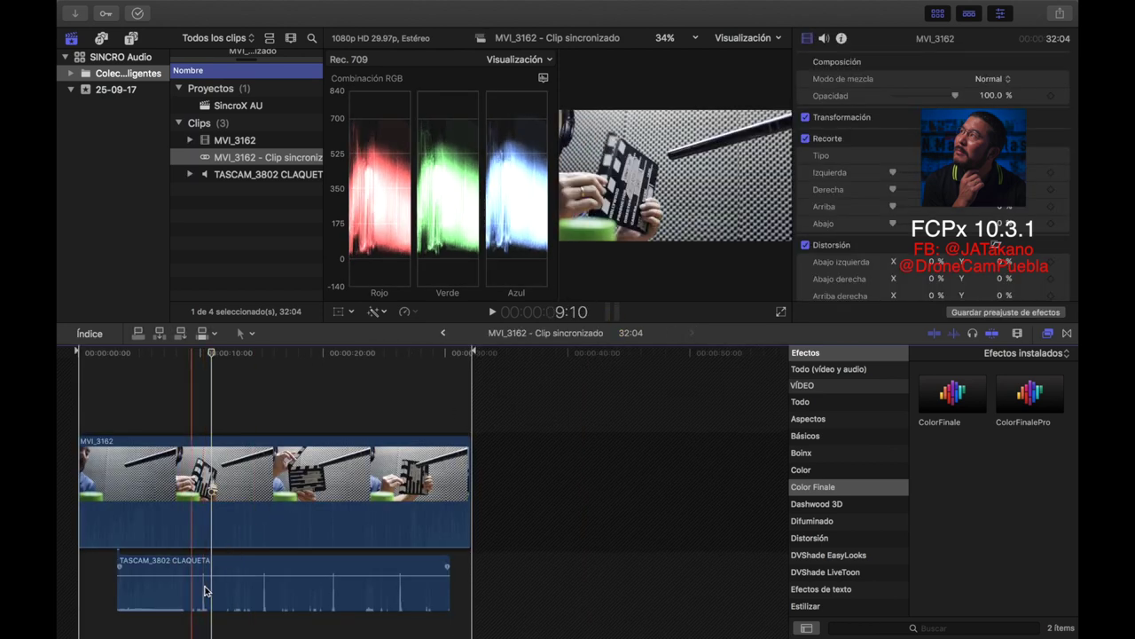
# Park the playhead before the clap and show Ventana > Mostrar en espacio de trabajo > Medidores de audio
pyautogui.click(200, 353)
pyautogui.moveTo(603, 5)
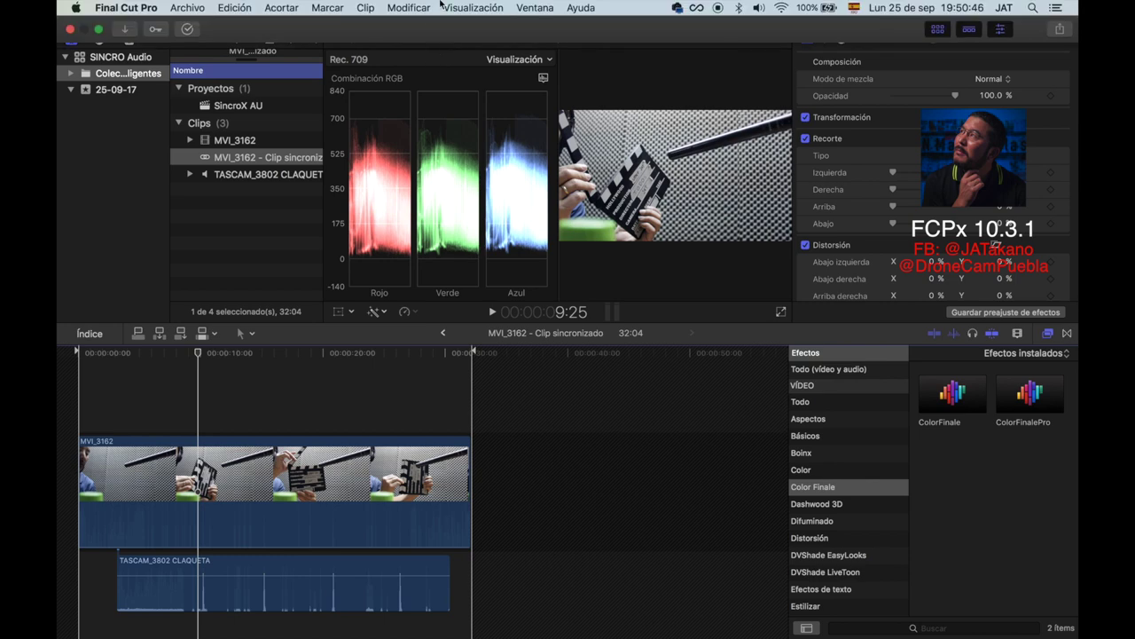
pyautogui.click(535, 8)
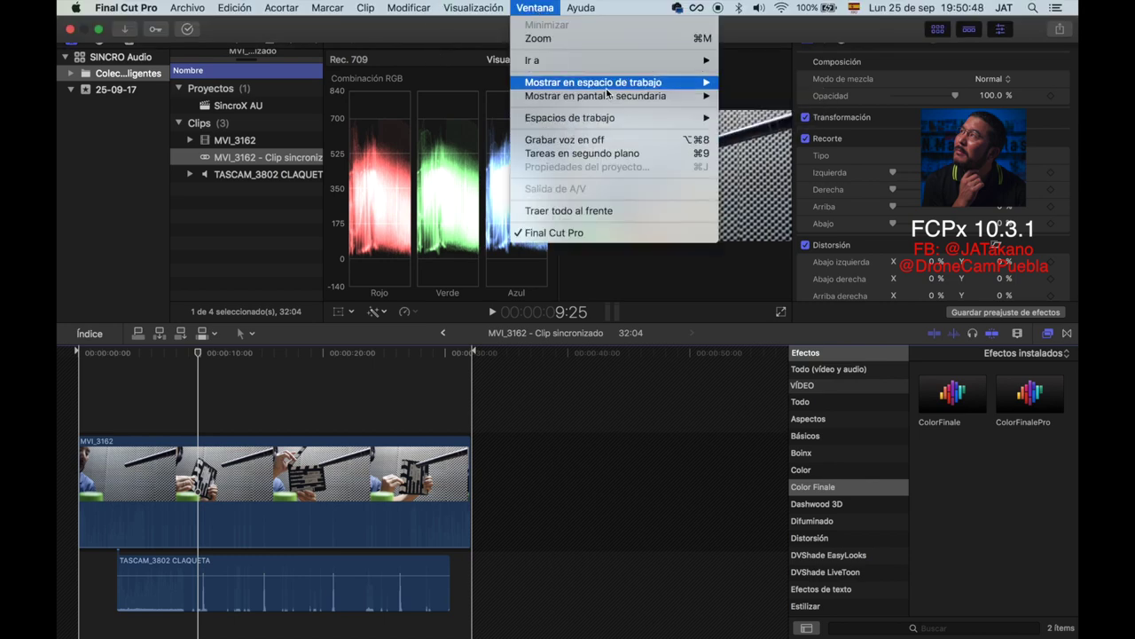
pyautogui.moveTo(605, 87)
pyautogui.click(745, 163)
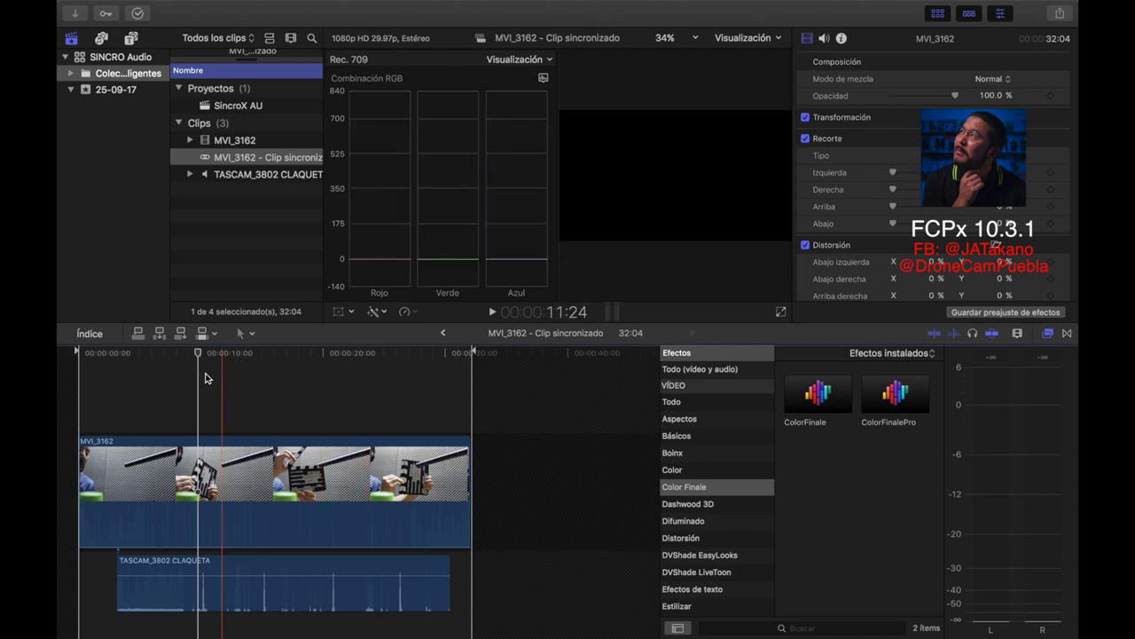
# Lower the TASCAM CLAQUETA volume a few dB and replay the clap until the meters peak around -6 dB
pyautogui.press('space')
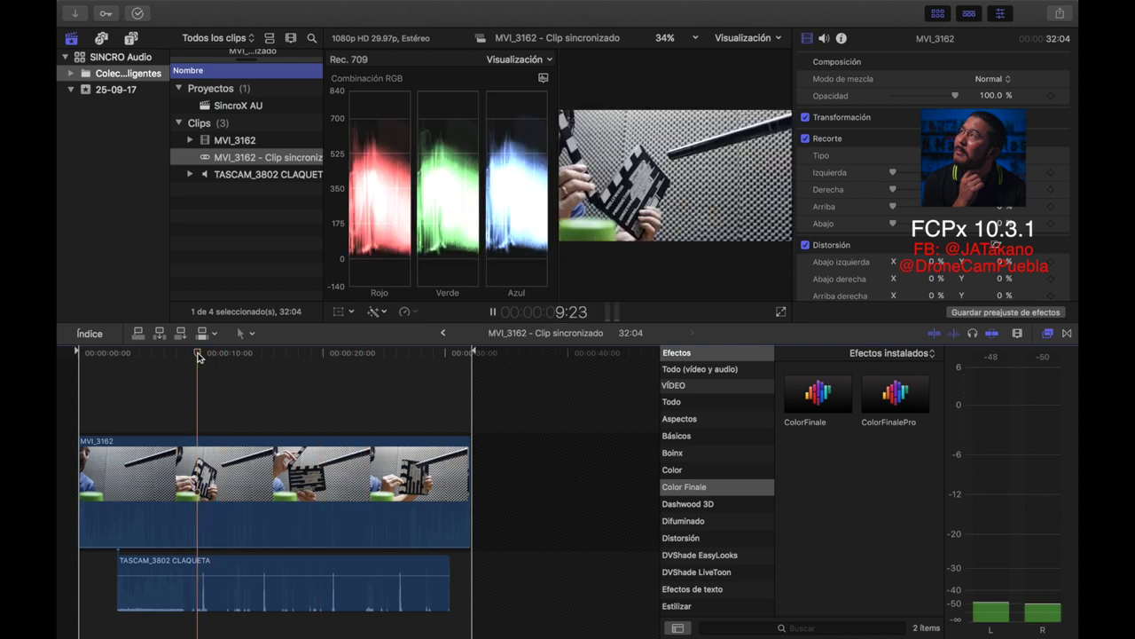
pyautogui.press('space')
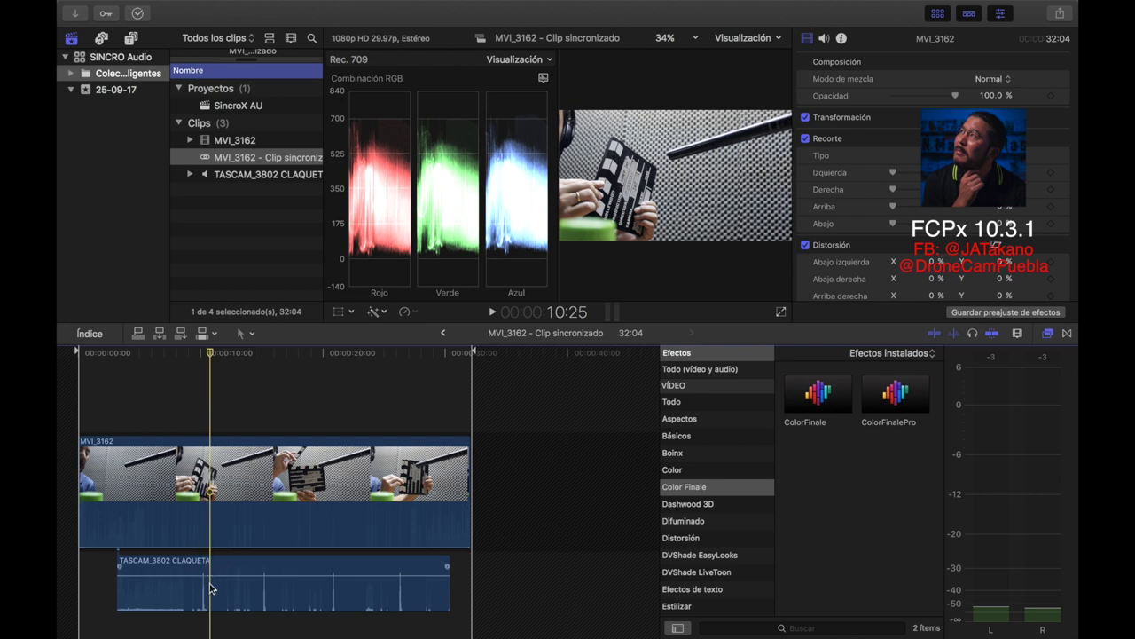
pyautogui.moveTo(209, 574); pyautogui.dragTo(209, 578)
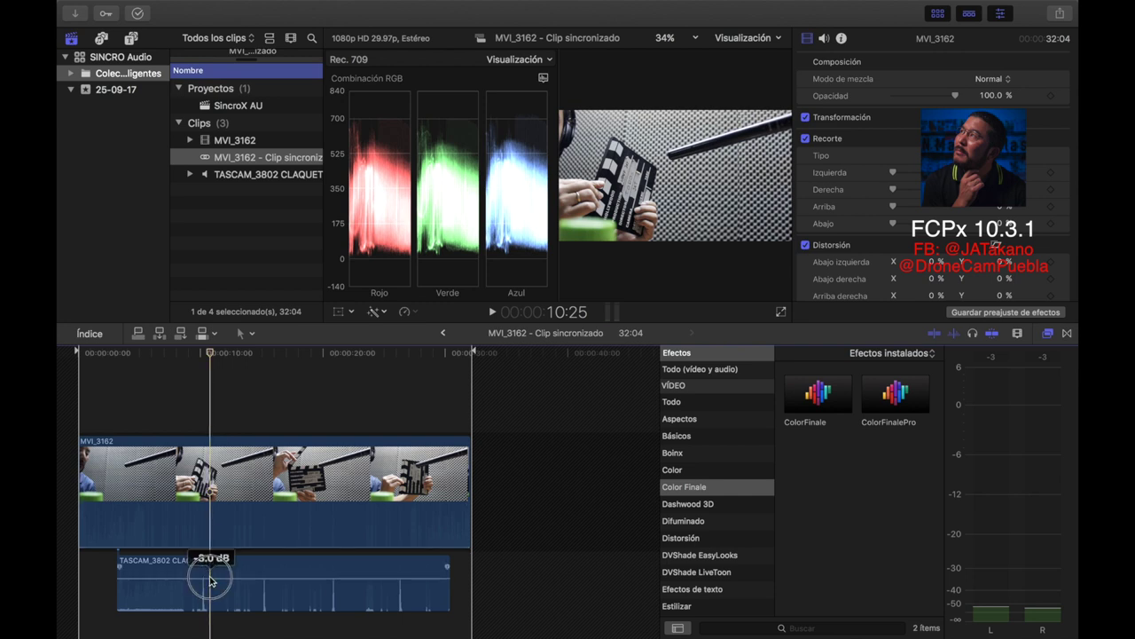
pyautogui.click(190, 353)
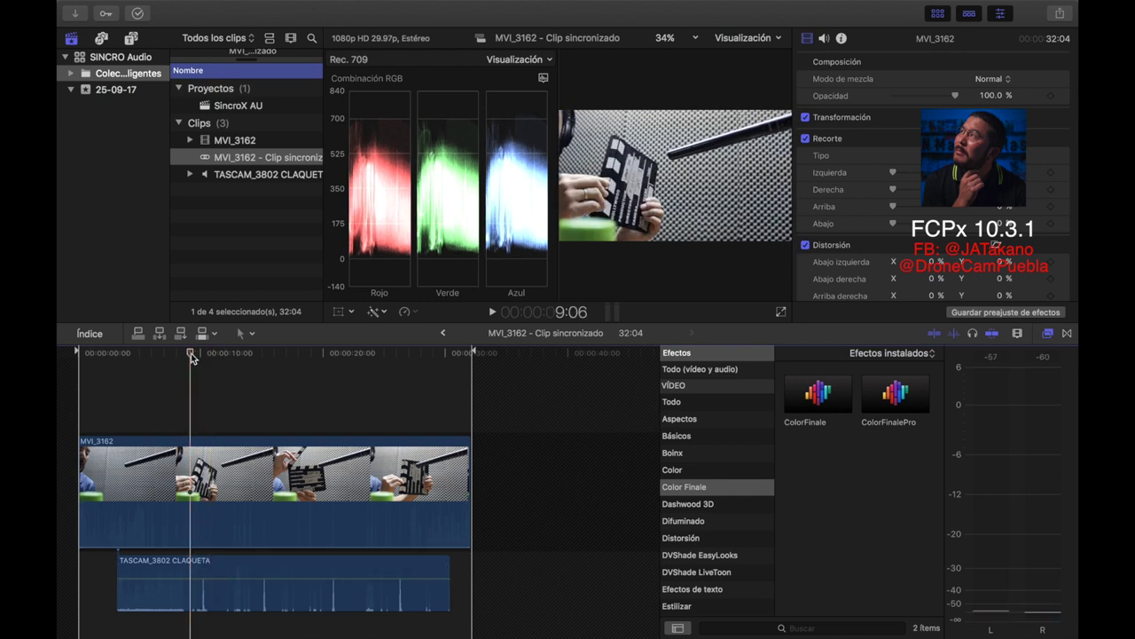
pyautogui.press('space')
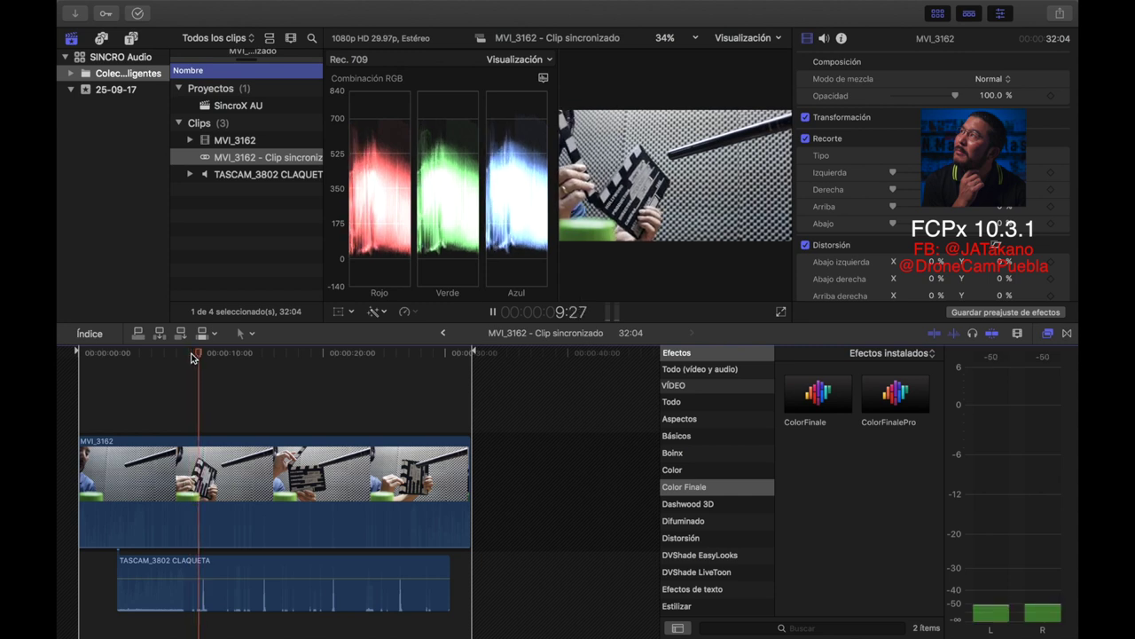
pyautogui.click(194, 353)
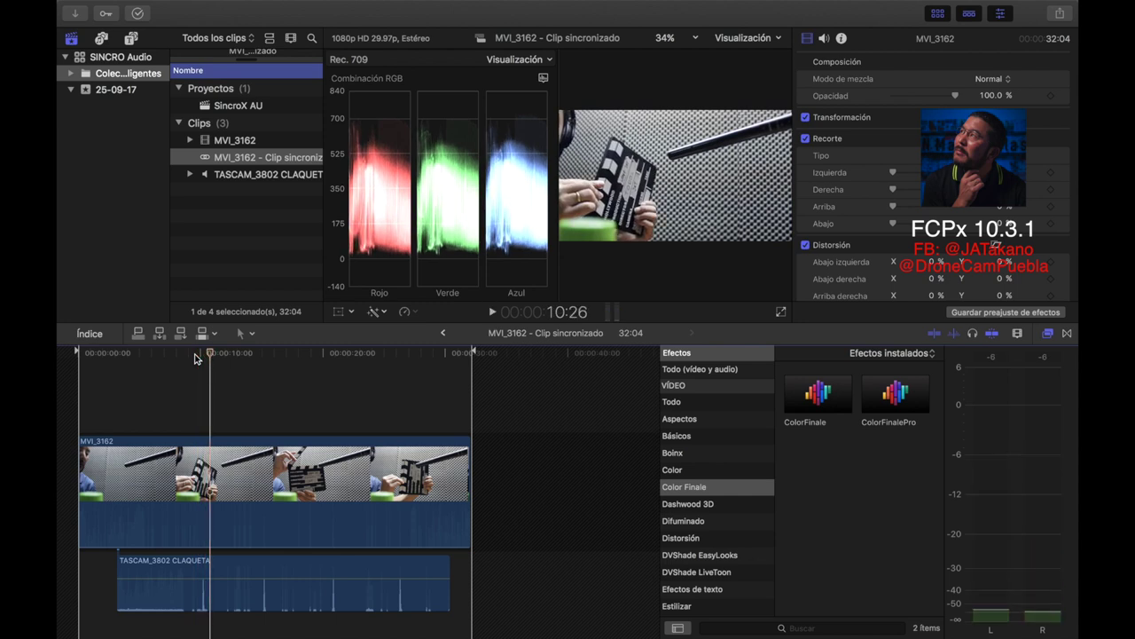
pyautogui.click(197, 355)
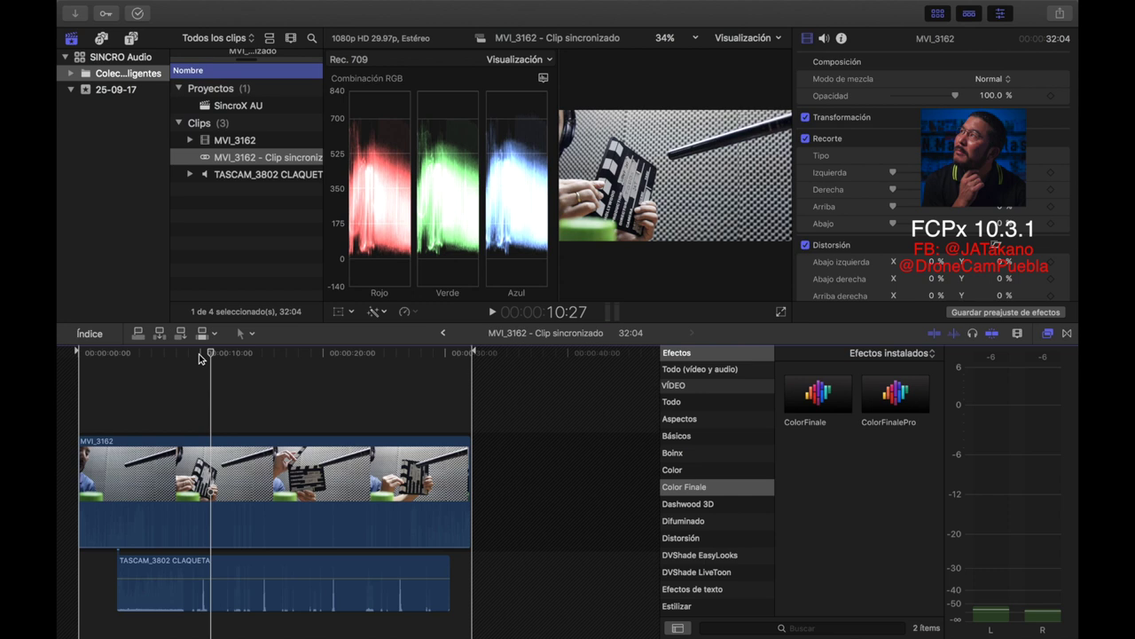
pyautogui.click(197, 354)
pyautogui.press('space')
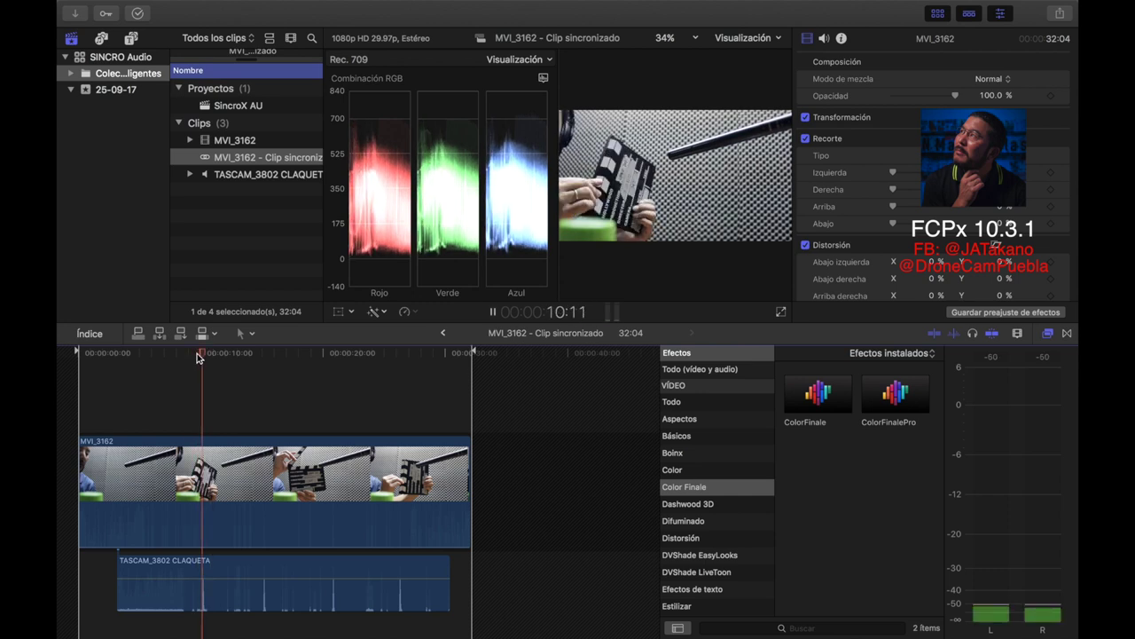
pyautogui.press('space')
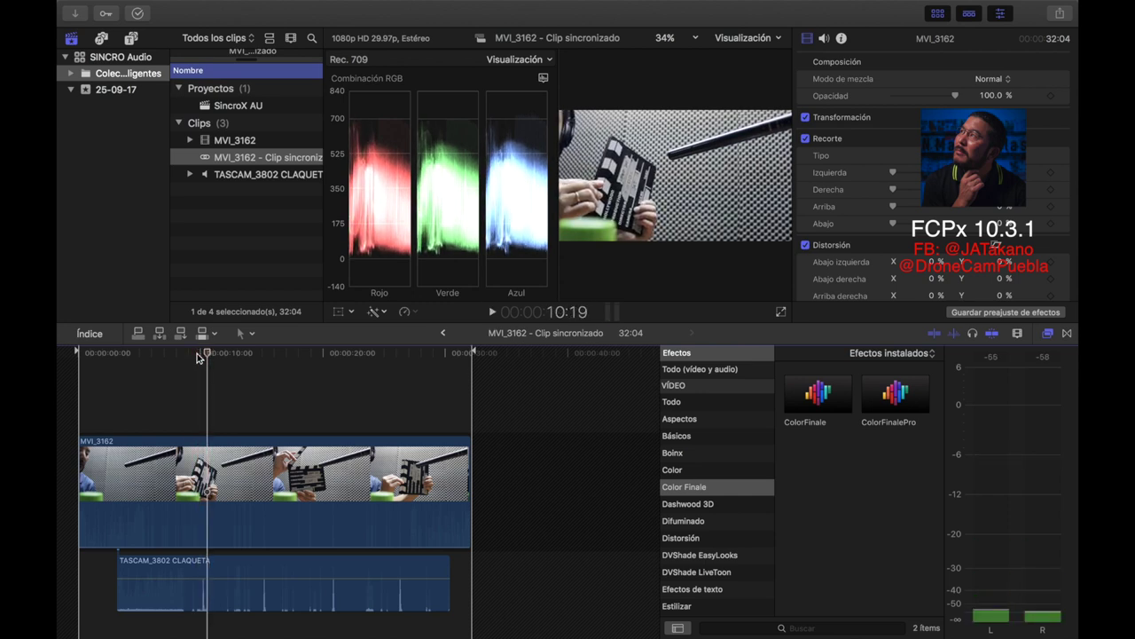
pyautogui.press('Left')
pyautogui.press('Left')
pyautogui.press('Left')
pyautogui.press('Left')
pyautogui.press('Left')
pyautogui.press('Left')
pyautogui.press('Left')
pyautogui.press('Left')
pyautogui.press('Left')
pyautogui.press('Left')
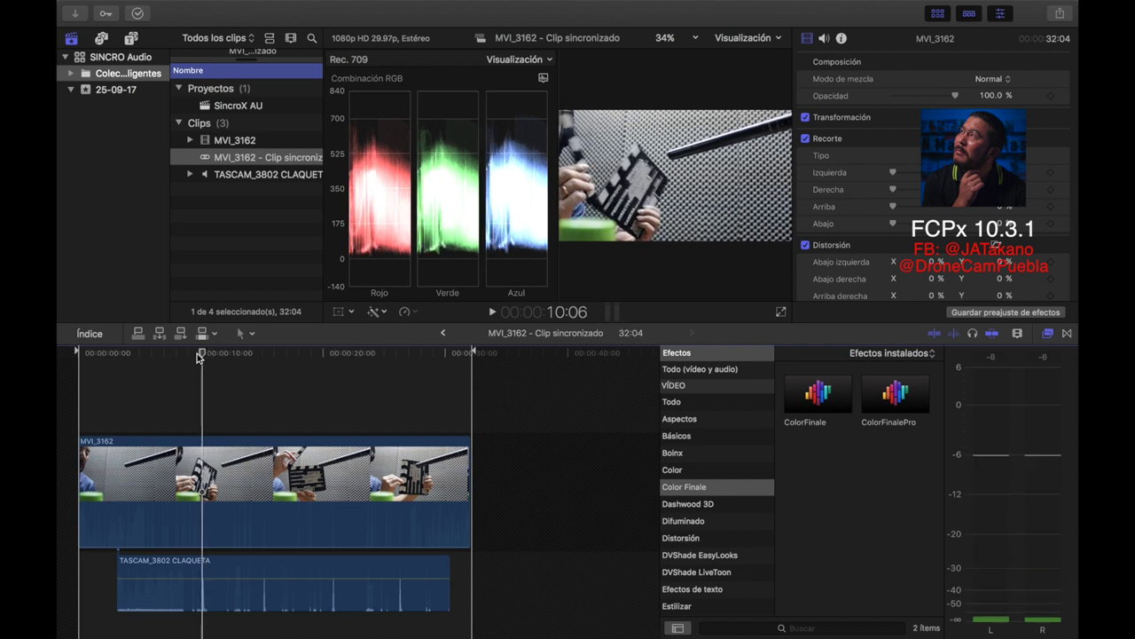
# Return to the SincroX AU project and pick the Zoom tool to inspect the clap
pyautogui.press('super+bracketleft')
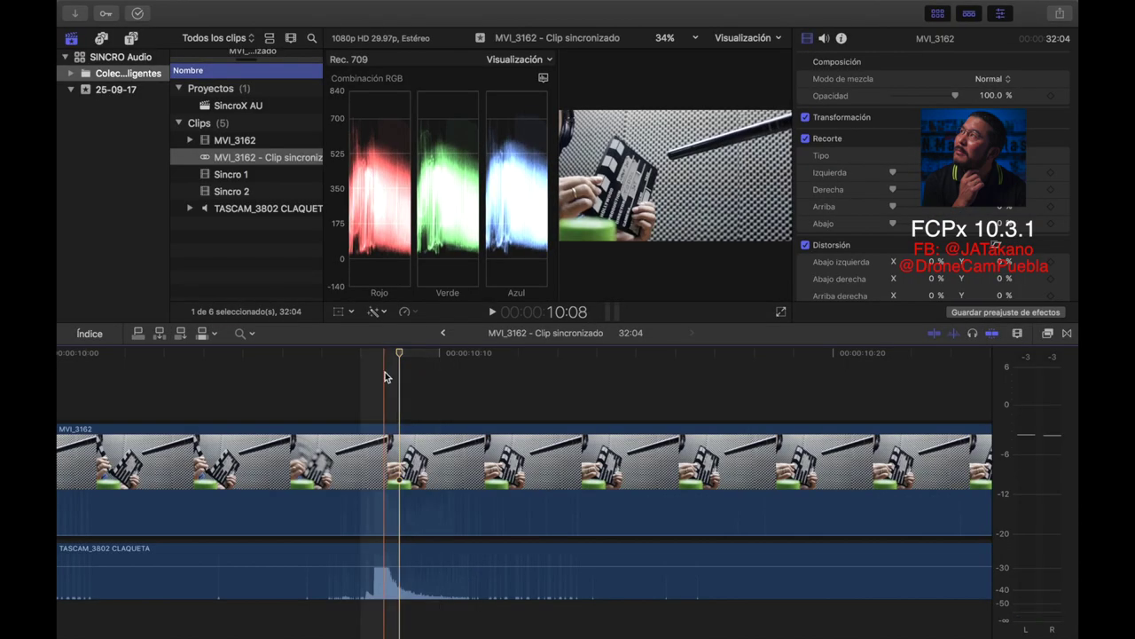
pyautogui.click(445, 337)
pyautogui.press('z')
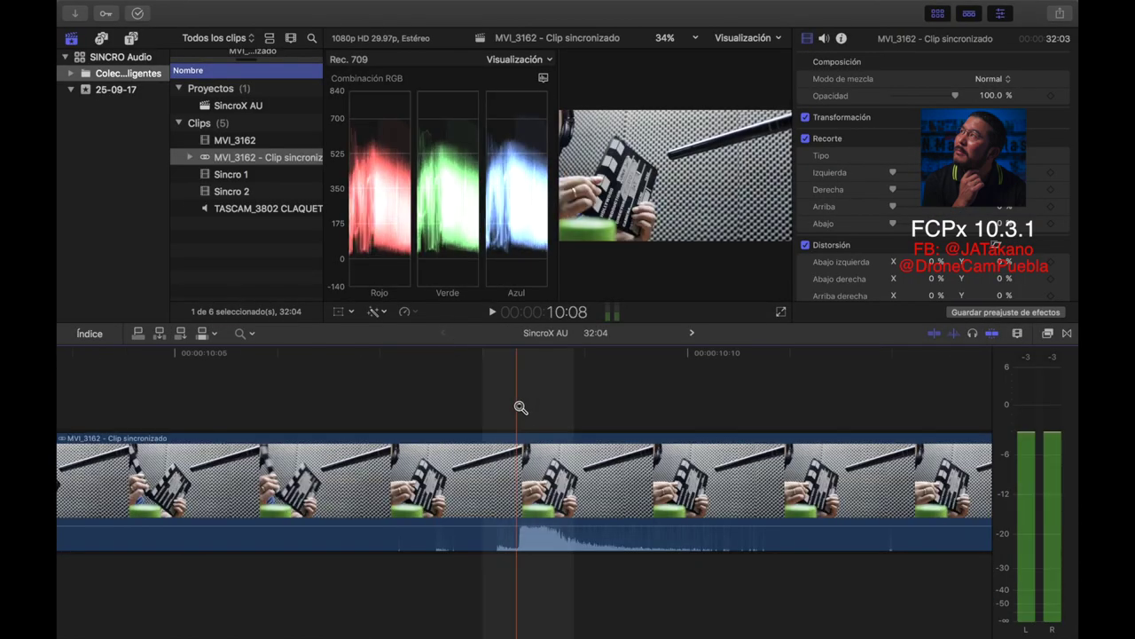